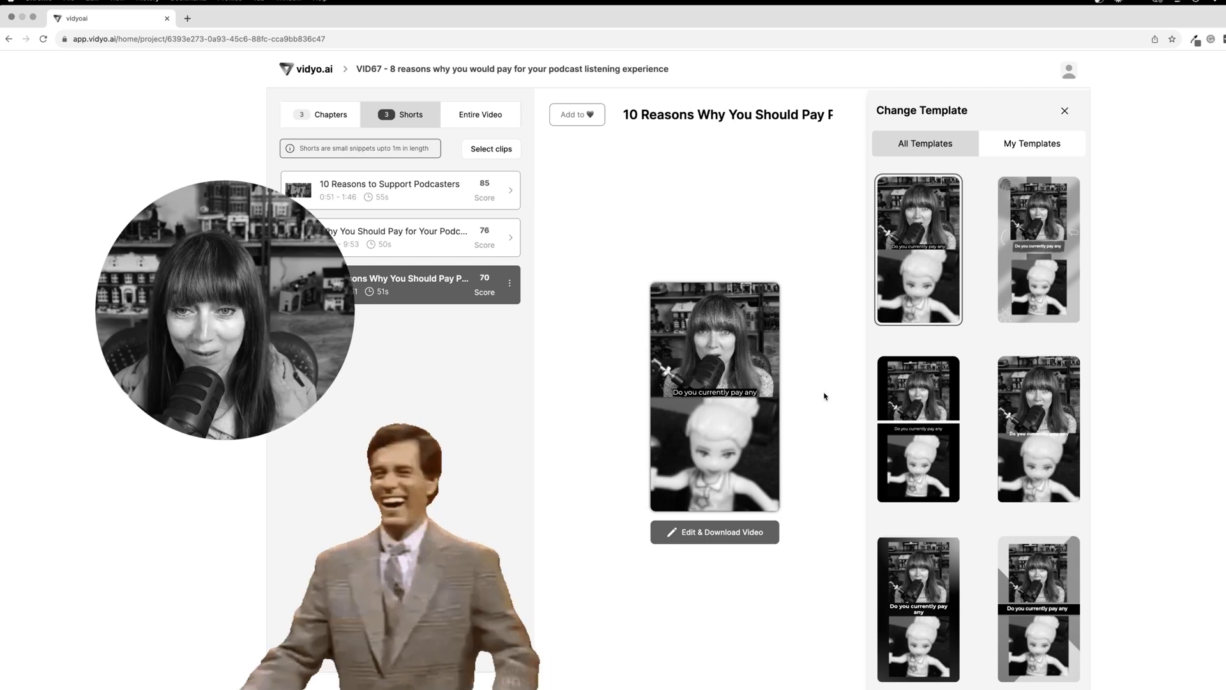
- Preview the second short, about paying for podcasts, from the Shorts list
{"action": "mouse_move", "coordinate": [698, 376]}
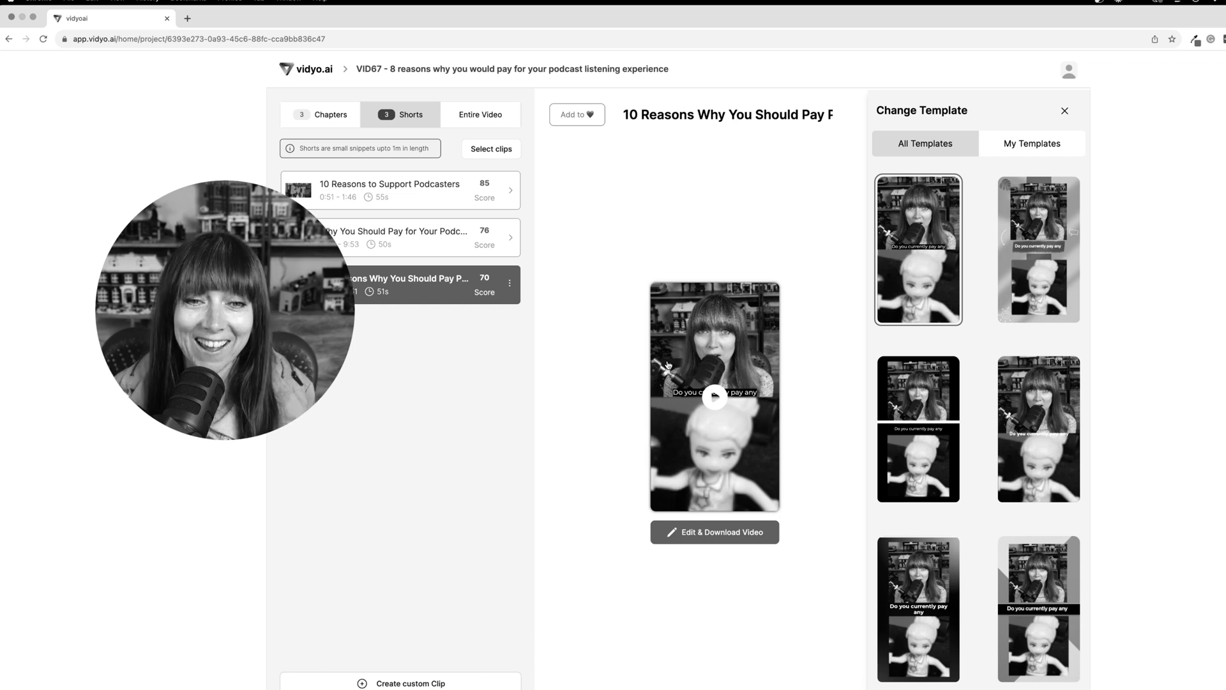
{"action": "left_click", "coordinate": [433, 249]}
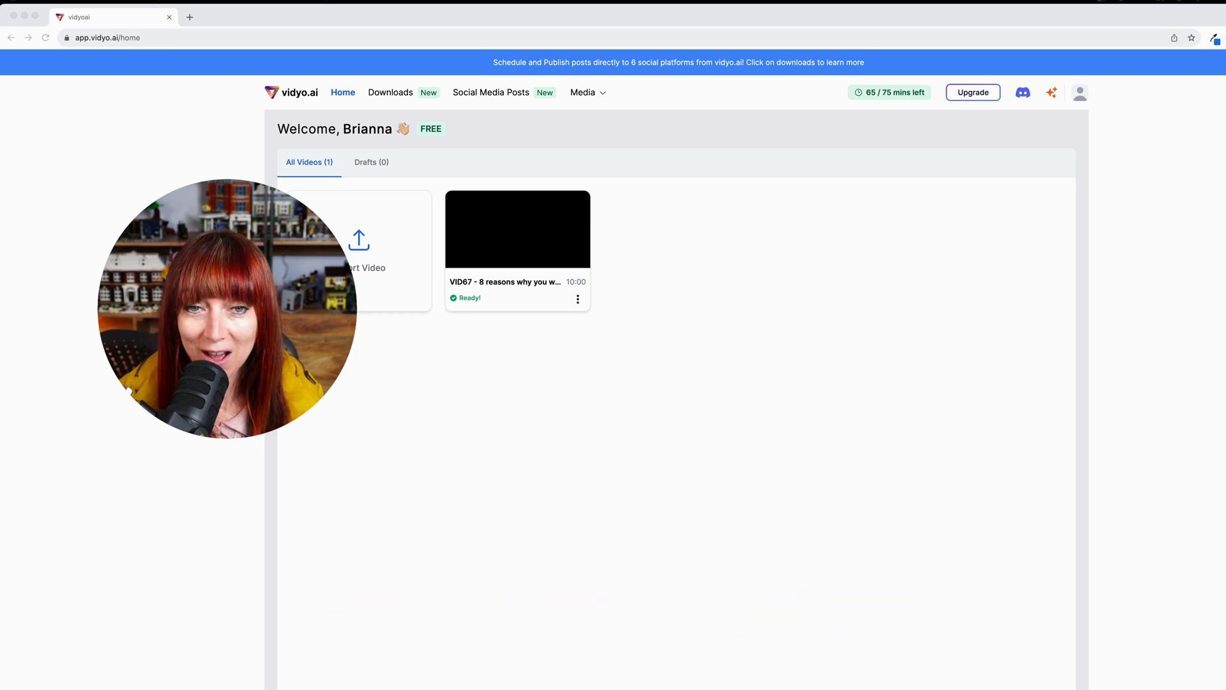
- Open the VID67 project, then play and pause the short '10 Reasons to Support Podcasters'
{"action": "left_click", "coordinate": [503, 248]}
{"action": "left_click", "coordinate": [521, 265]}
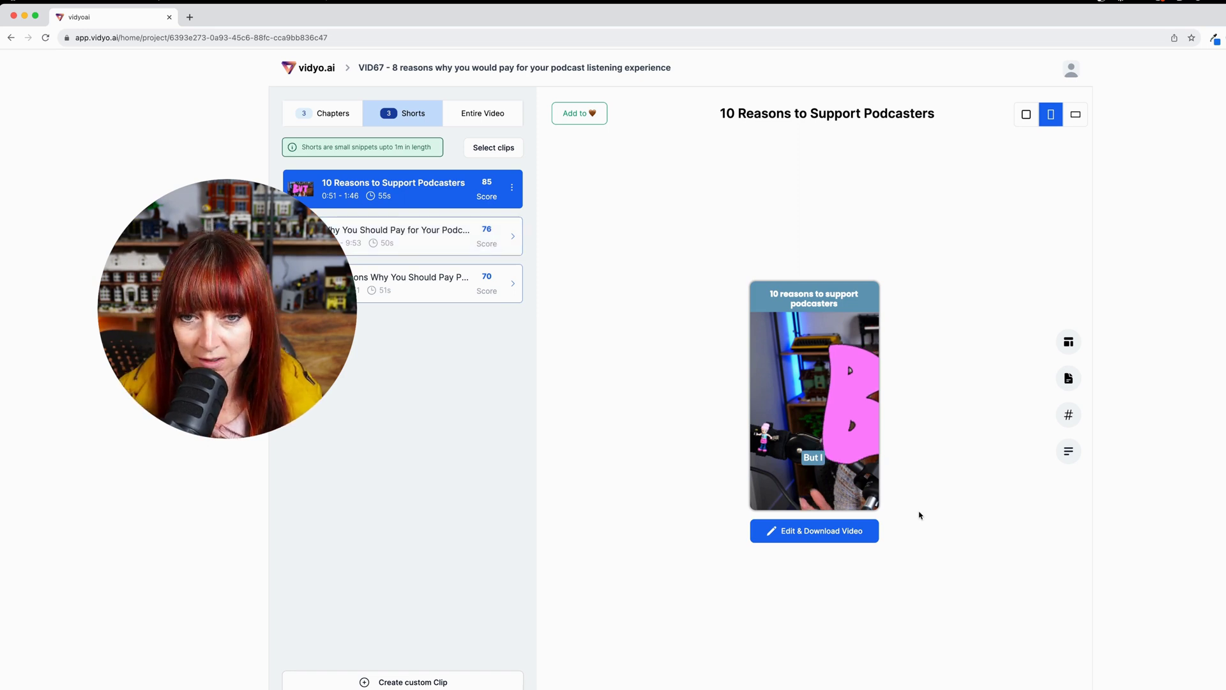
{"action": "mouse_move", "coordinate": [849, 427]}
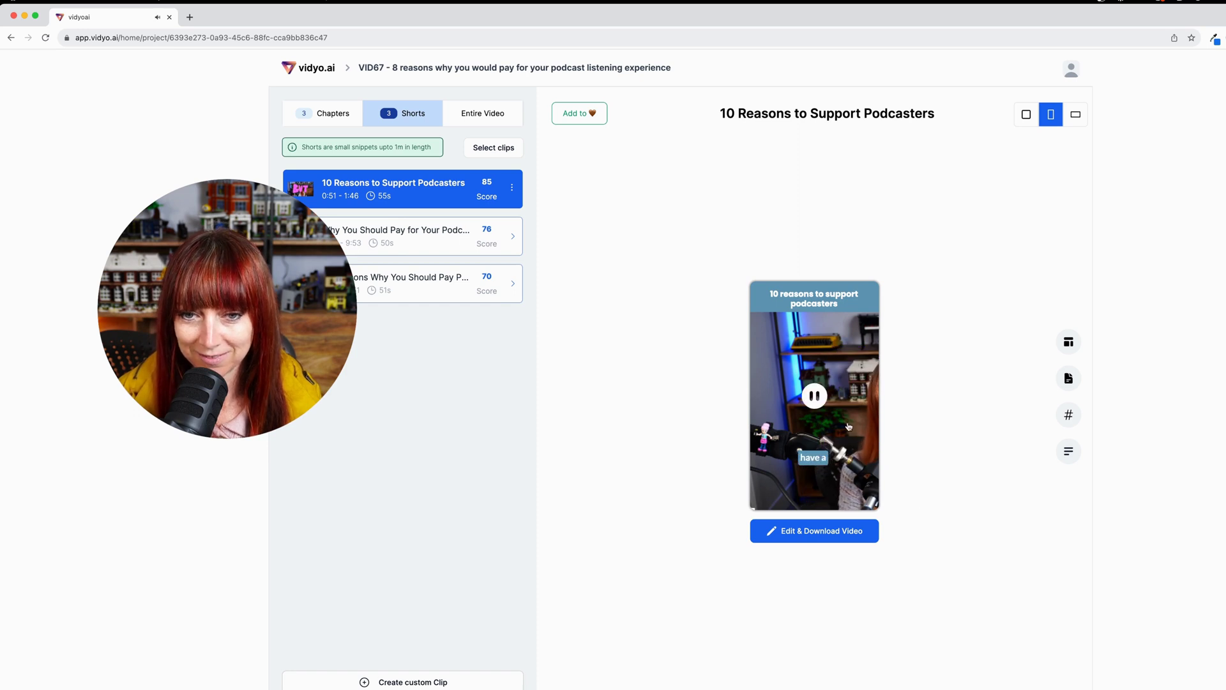
{"action": "left_click", "coordinate": [818, 399]}
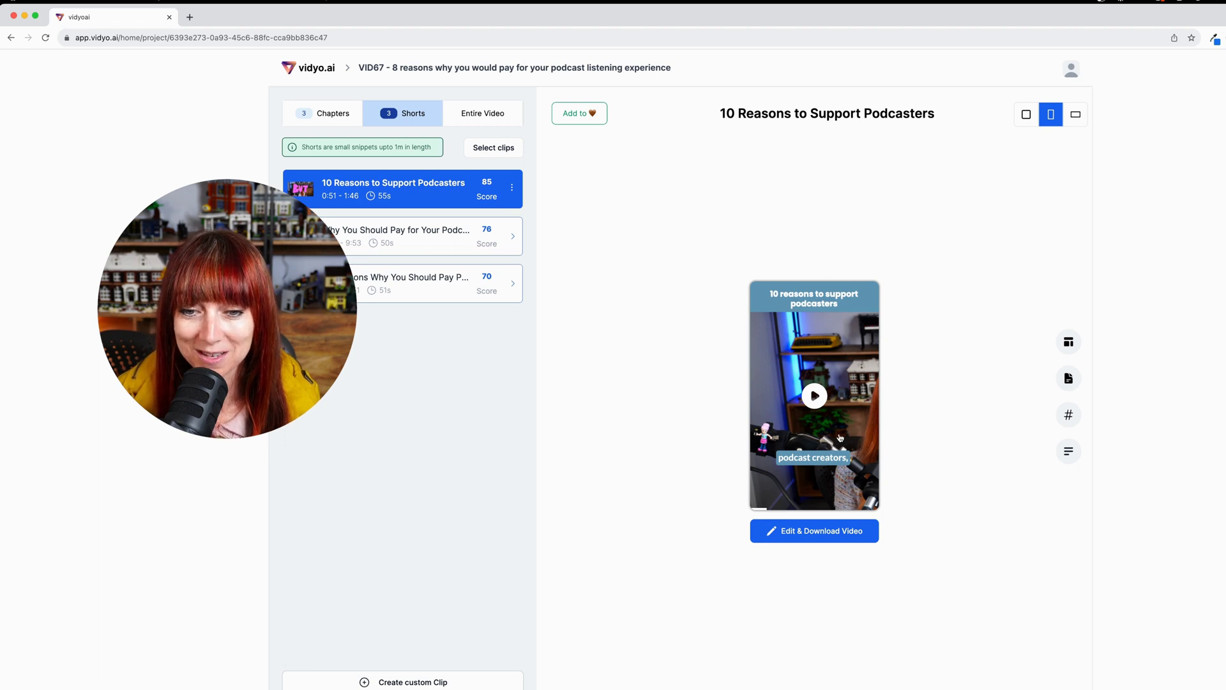
- Open the short in the editor, reframe it onto the speaker, and set captions to AzoSans-Black
{"action": "left_click", "coordinate": [809, 531]}
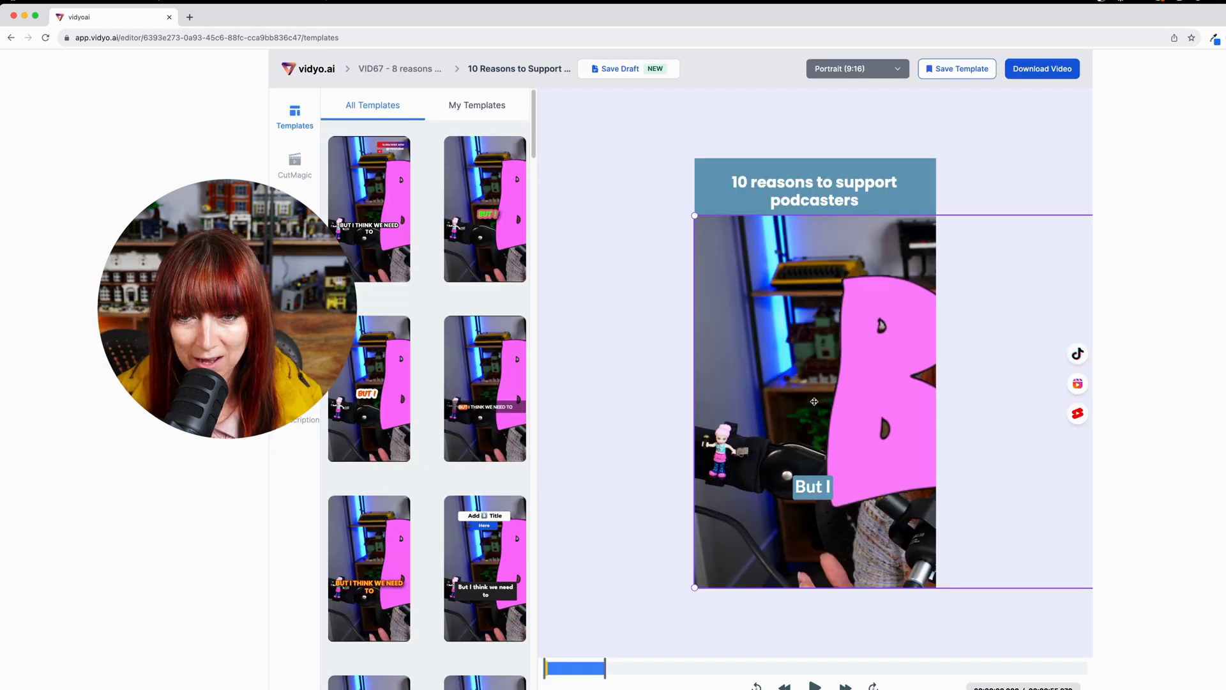
{"action": "left_click_drag", "start_coordinate": [801, 401], "coordinate": [640, 401]}
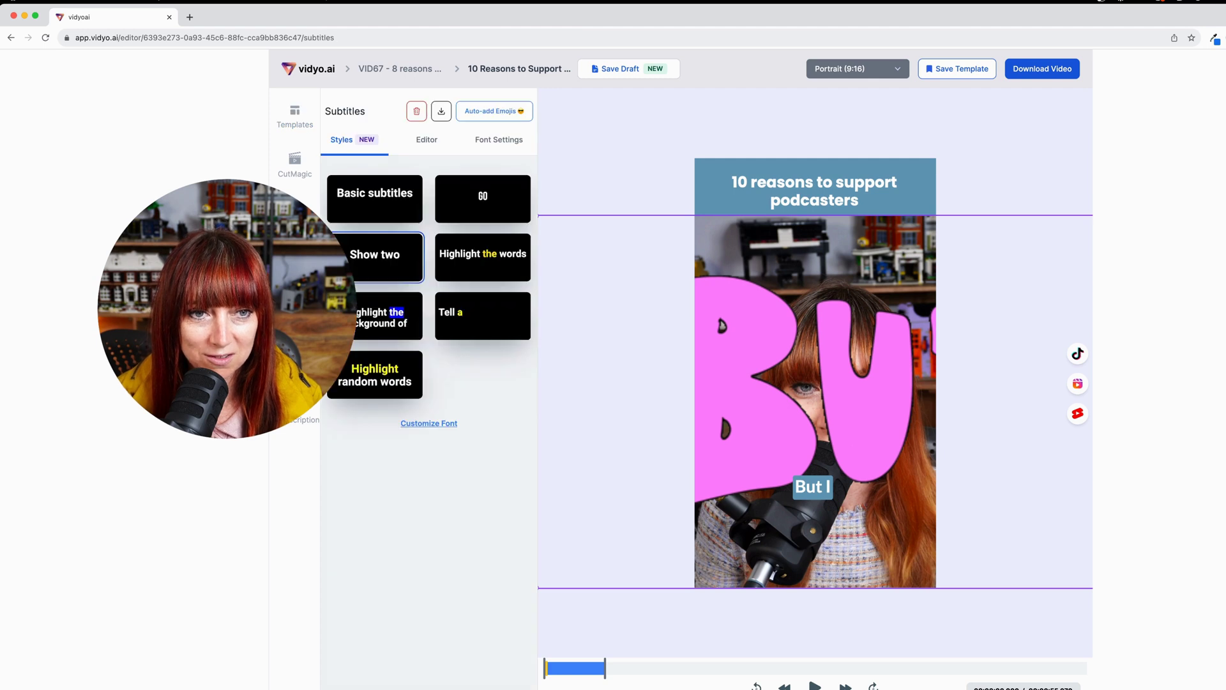
{"action": "left_click", "coordinate": [396, 189]}
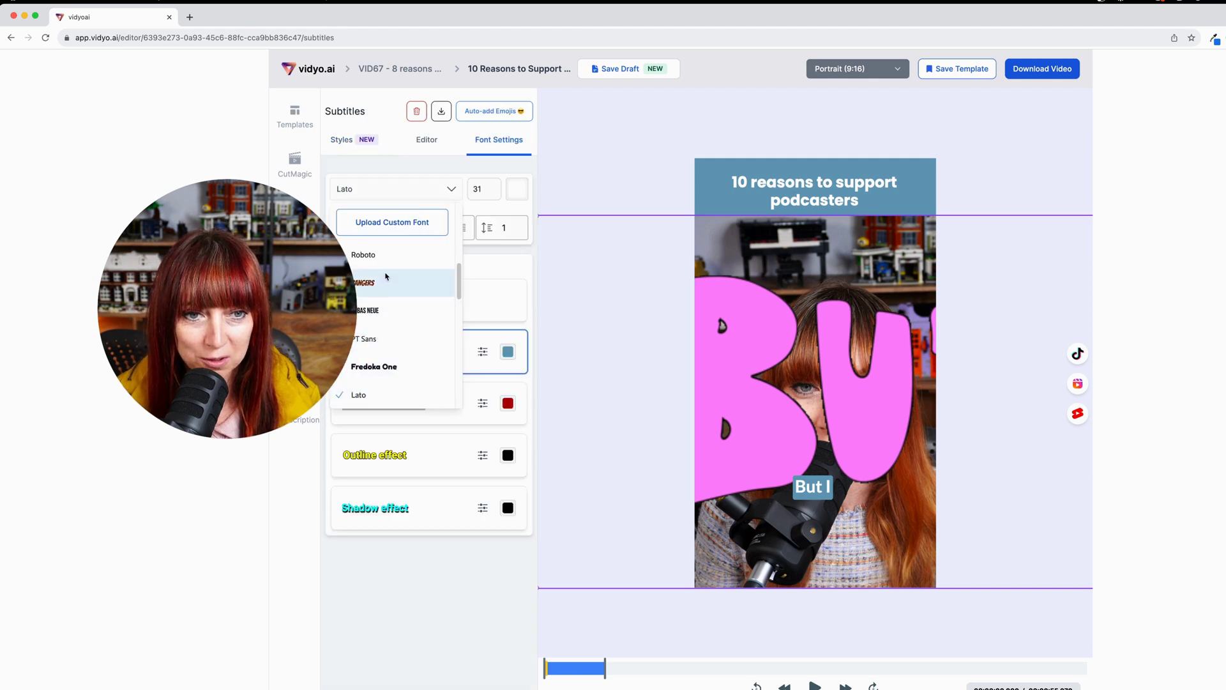
{"action": "left_click", "coordinate": [397, 256]}
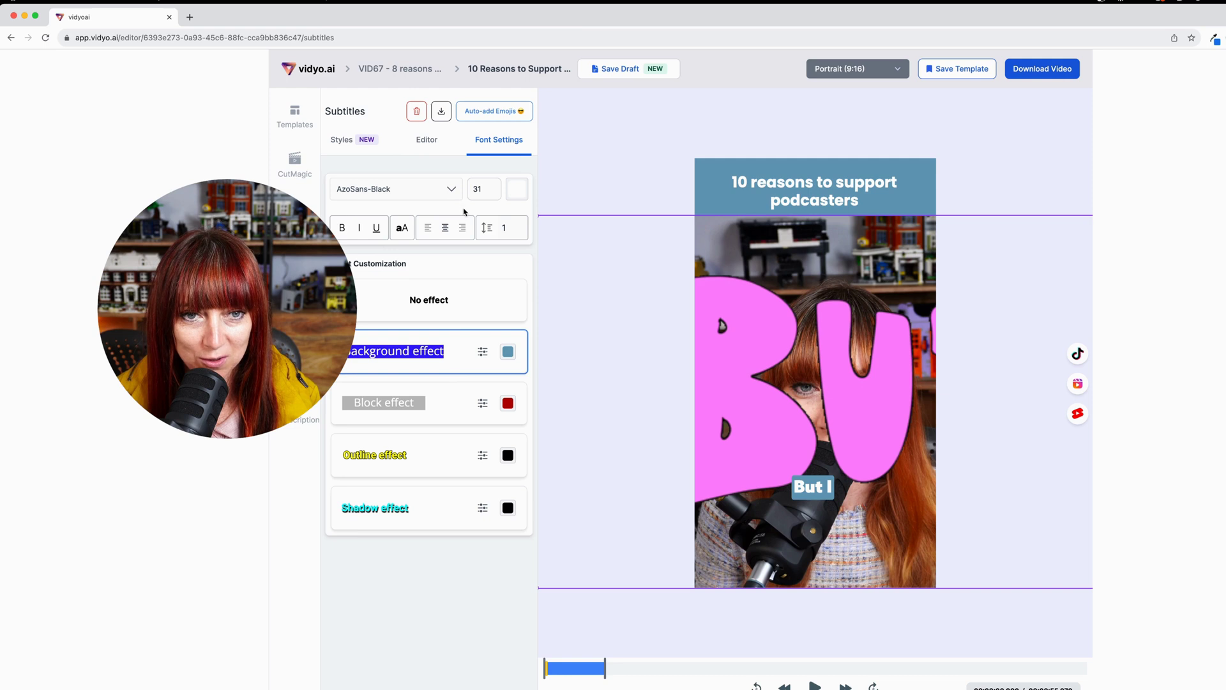
- Give the captions an FFBDEF pink background effect and raise the font size two steps
{"action": "left_click", "coordinate": [508, 352]}
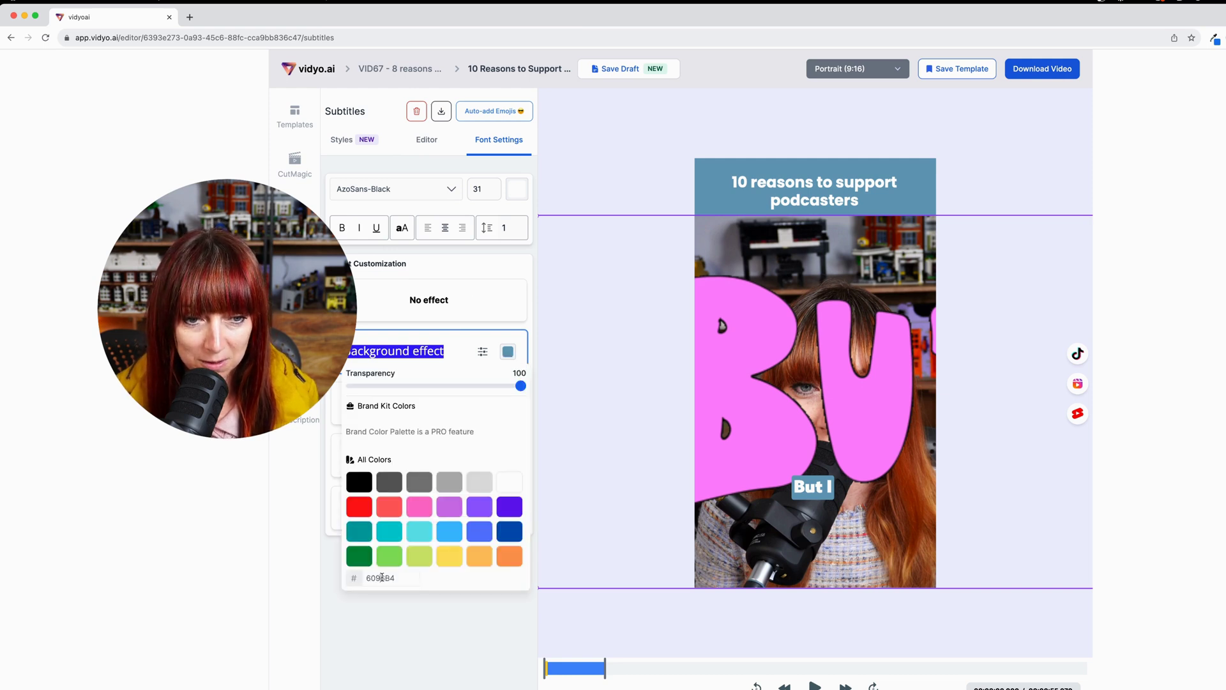
{"action": "double_click", "coordinate": [382, 577]}
{"action": "type", "text": "FFBDEF"}
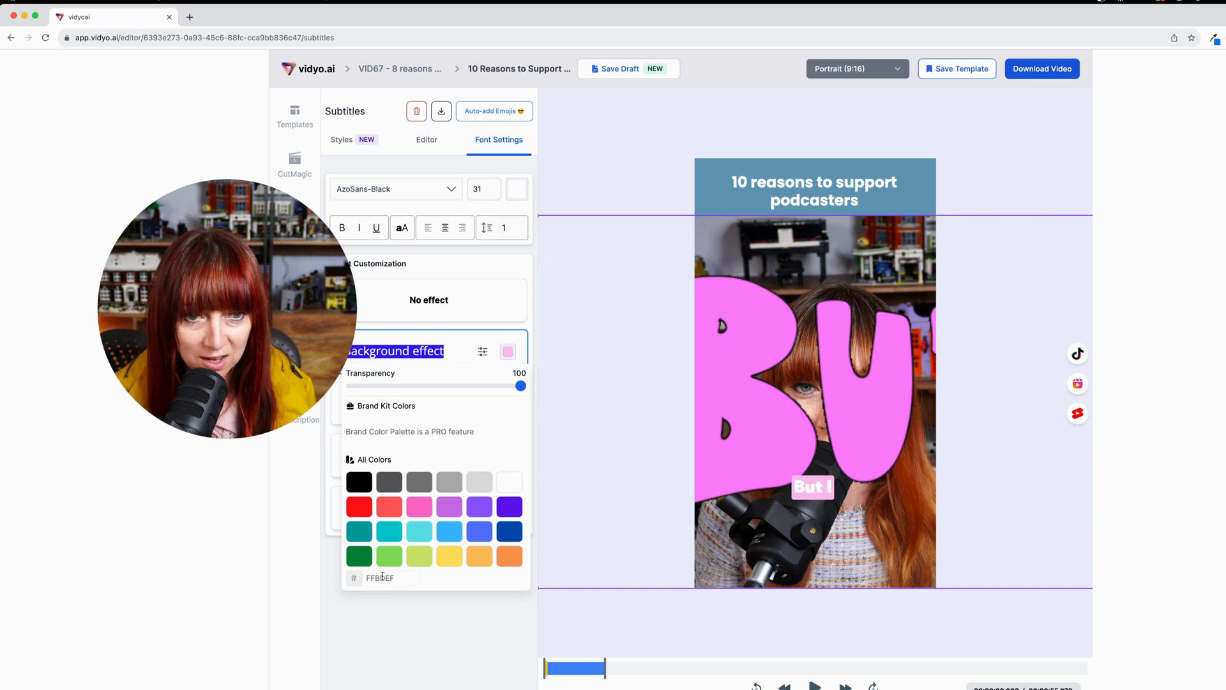
{"action": "left_click", "coordinate": [495, 185]}
{"action": "left_click", "coordinate": [495, 185]}
{"action": "left_click", "coordinate": [495, 185]}
{"action": "left_click", "coordinate": [804, 364]}
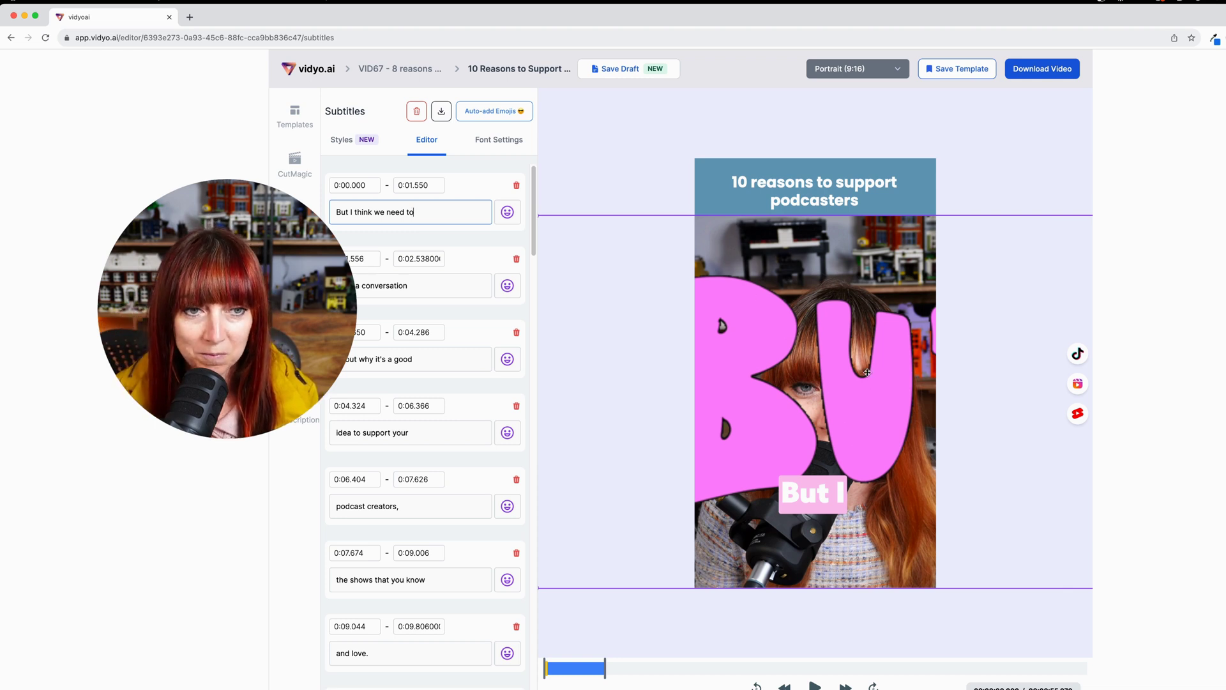
- Make the progress bar thicker and colour it light blue
{"action": "left_click", "coordinate": [613, 215]}
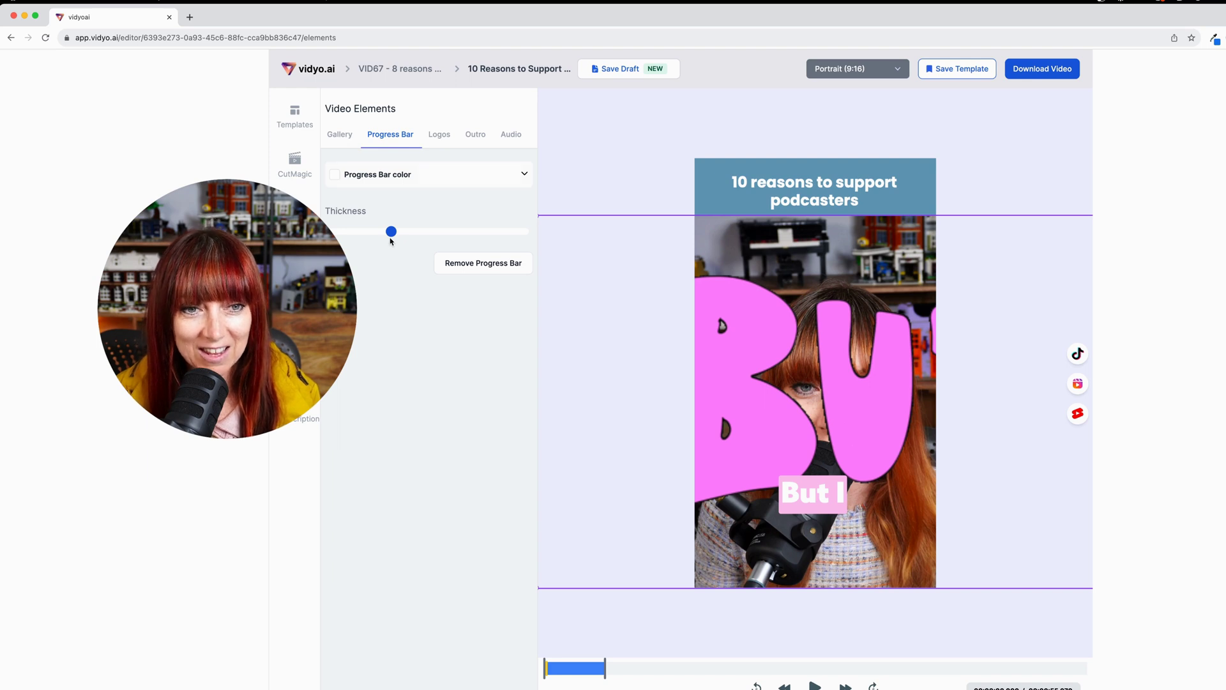
{"action": "left_click_drag", "start_coordinate": [391, 234], "coordinate": [416, 235]}
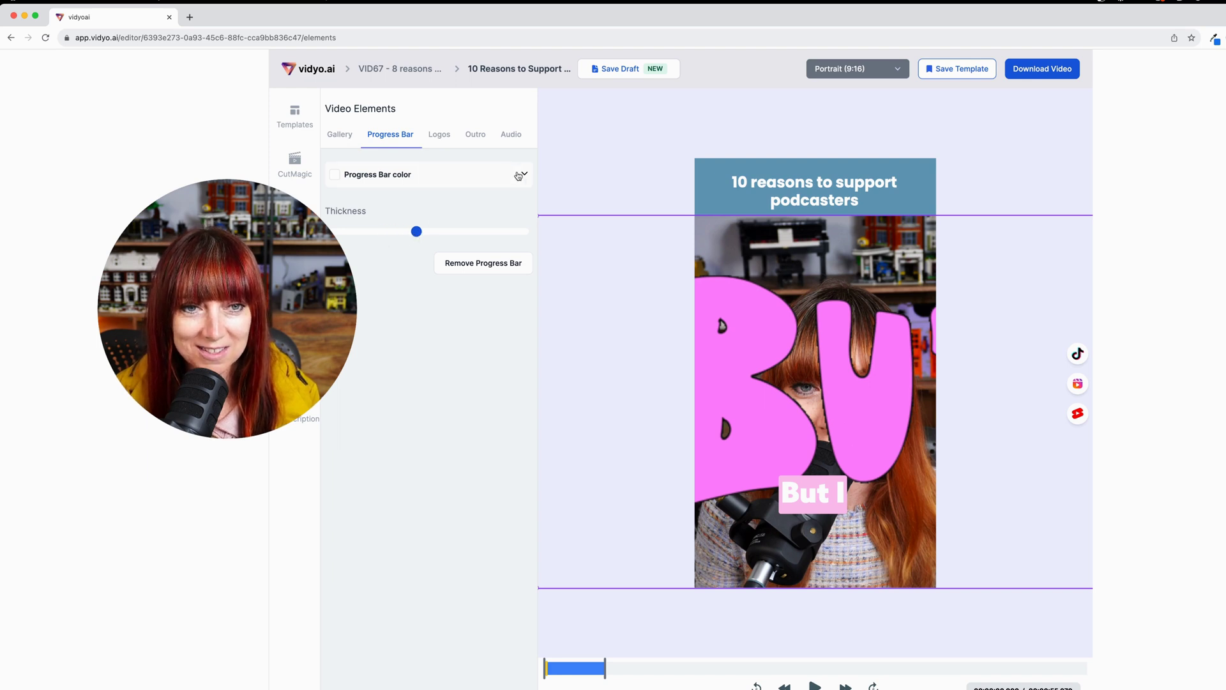
{"action": "left_click", "coordinate": [522, 173]}
{"action": "left_click", "coordinate": [413, 337]}
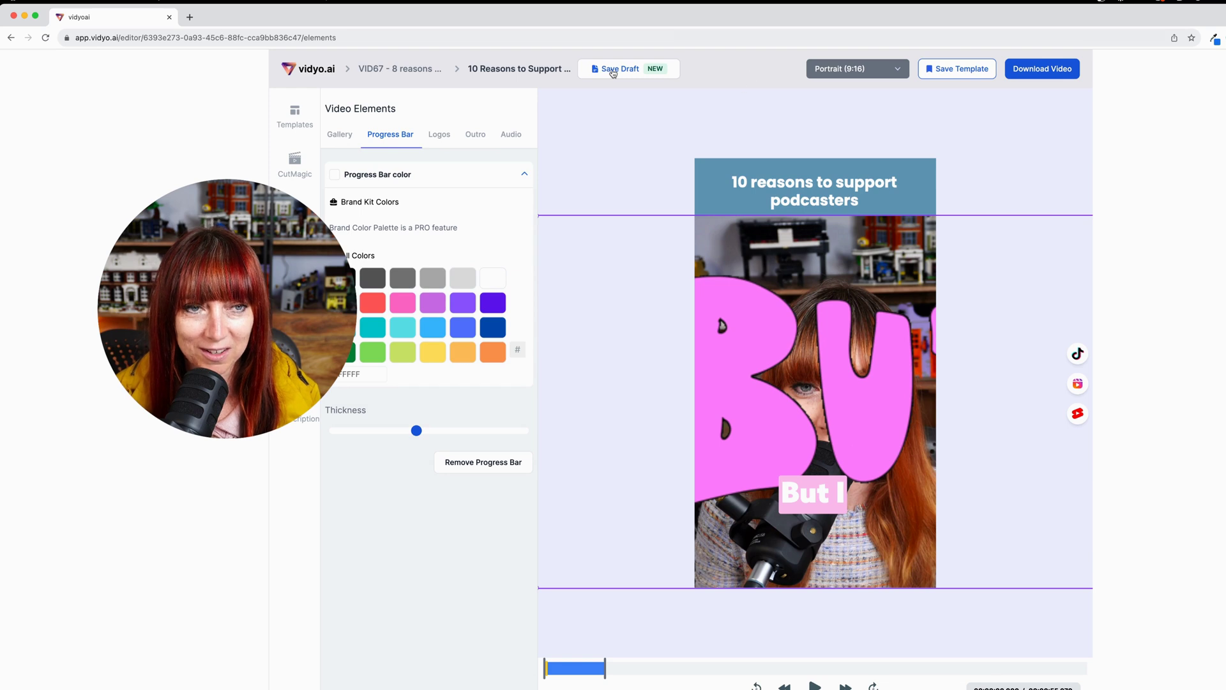
- Browse the Logos, Audio and Gallery options, then bring up the title text settings
{"action": "left_click", "coordinate": [439, 134]}
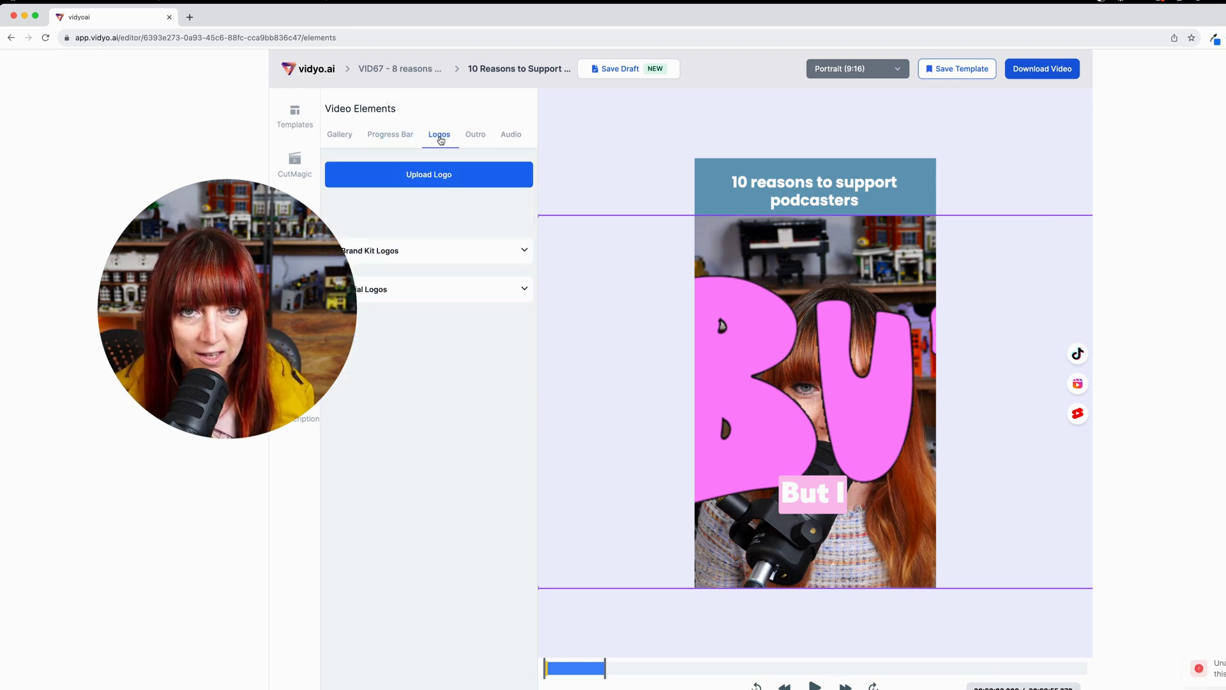
{"action": "left_click", "coordinate": [510, 134]}
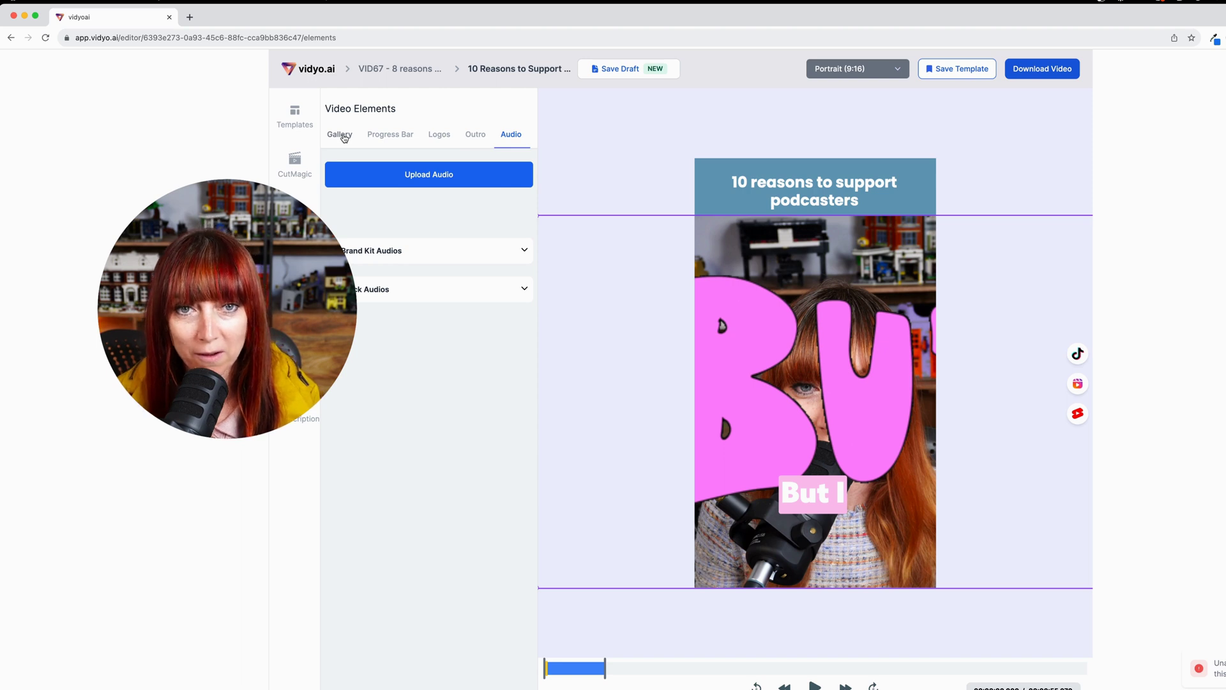
{"action": "left_click", "coordinate": [341, 136]}
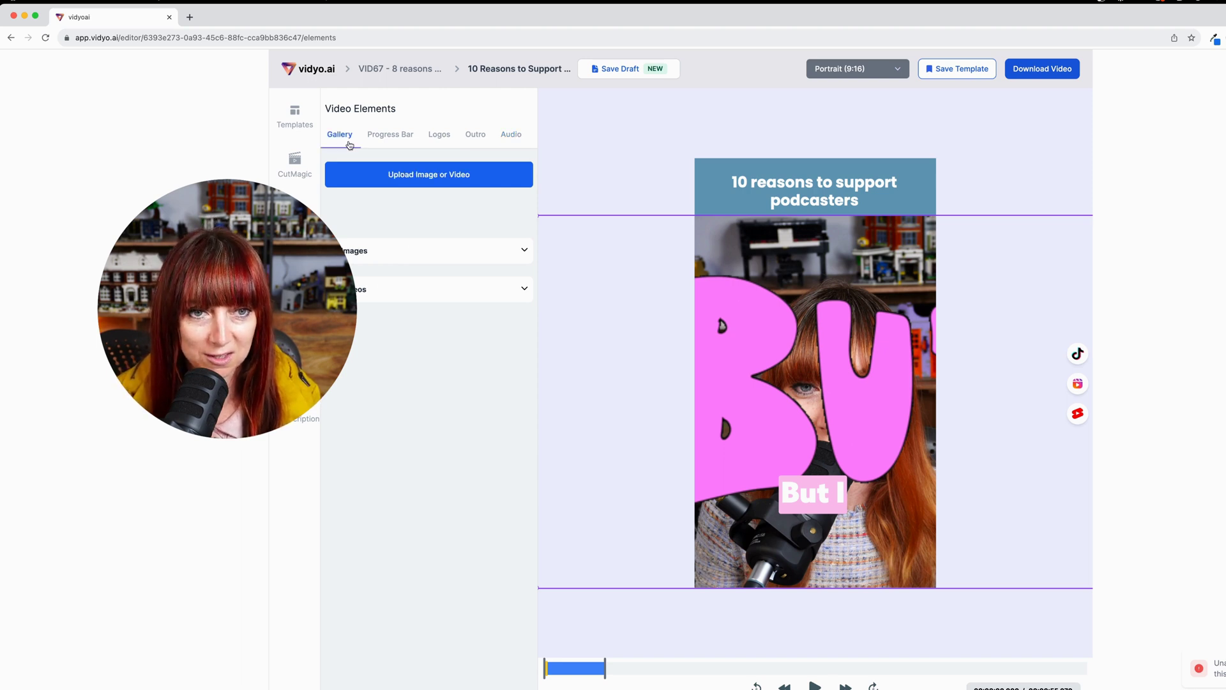
{"action": "left_click", "coordinate": [294, 215]}
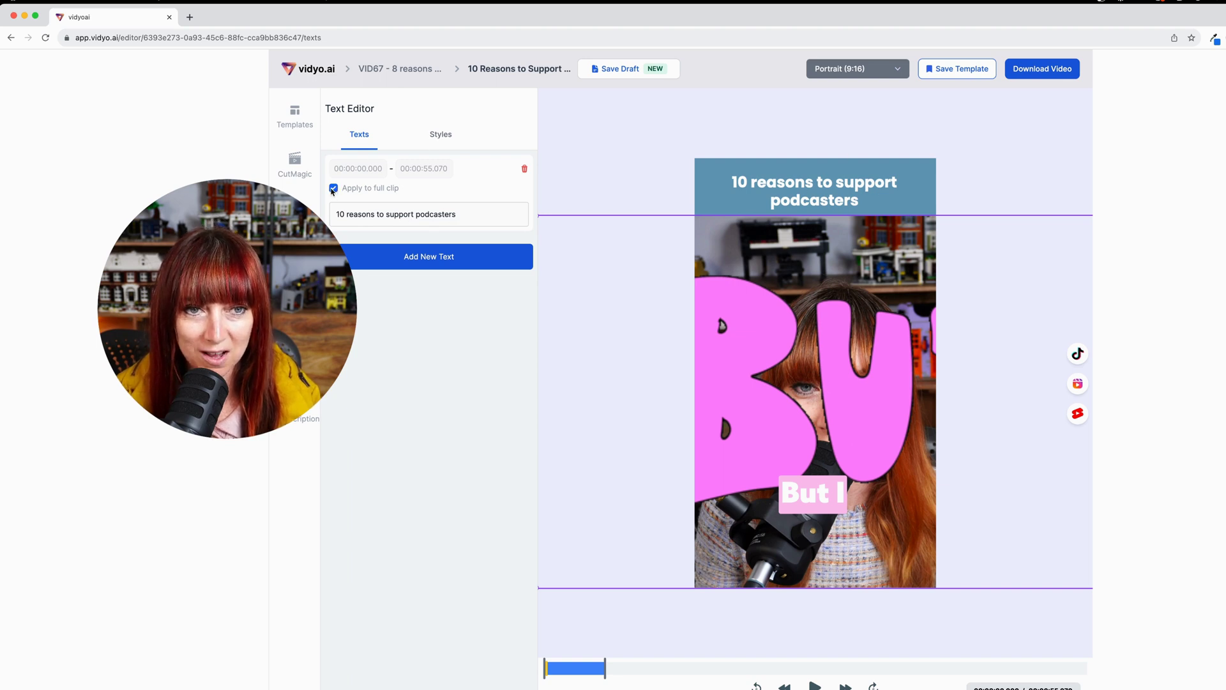
- Delete the title banner and apply the bold orange caption template
{"action": "left_click", "coordinate": [885, 200]}
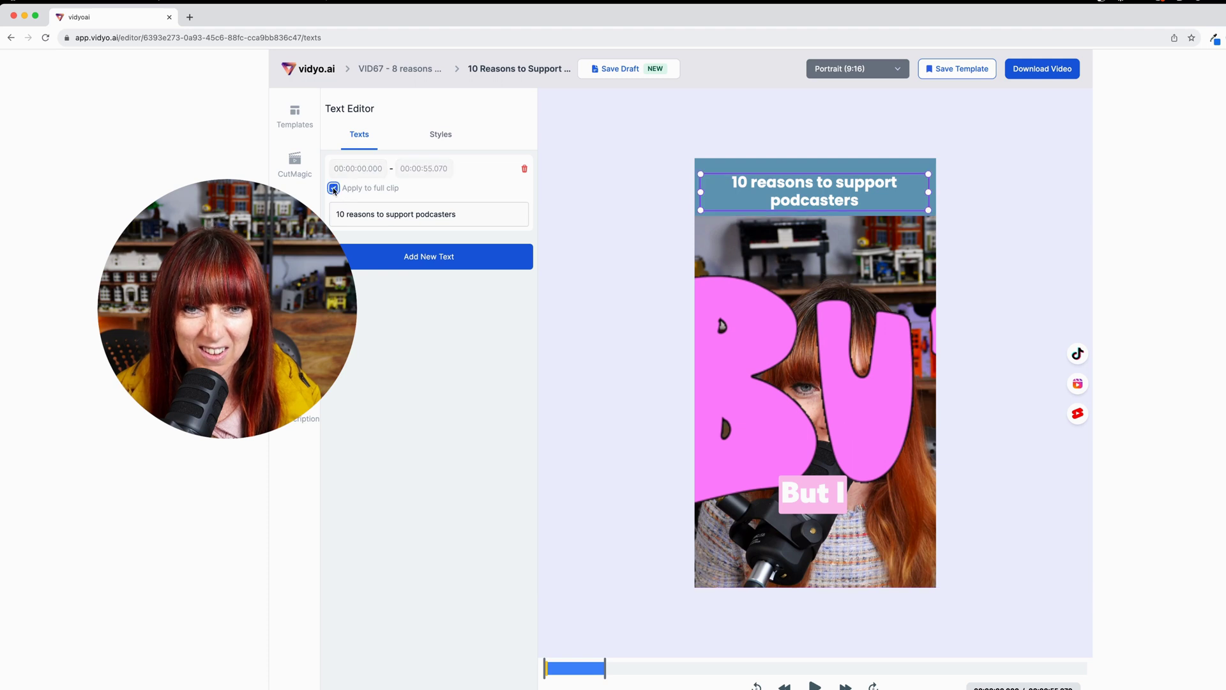
{"action": "key", "text": "Delete"}
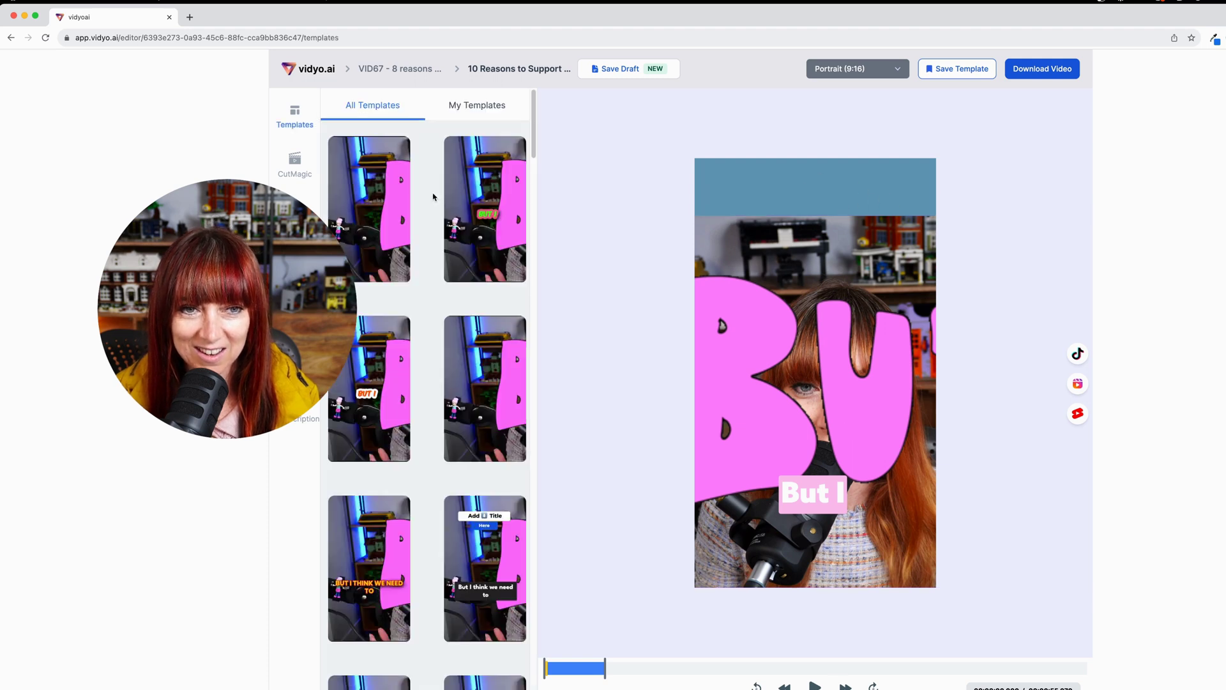
{"action": "scroll", "coordinate": [432, 197], "scroll_direction": "down", "scroll_amount": 2}
{"action": "left_click", "coordinate": [485, 423]}
{"action": "left_click", "coordinate": [407, 272]}
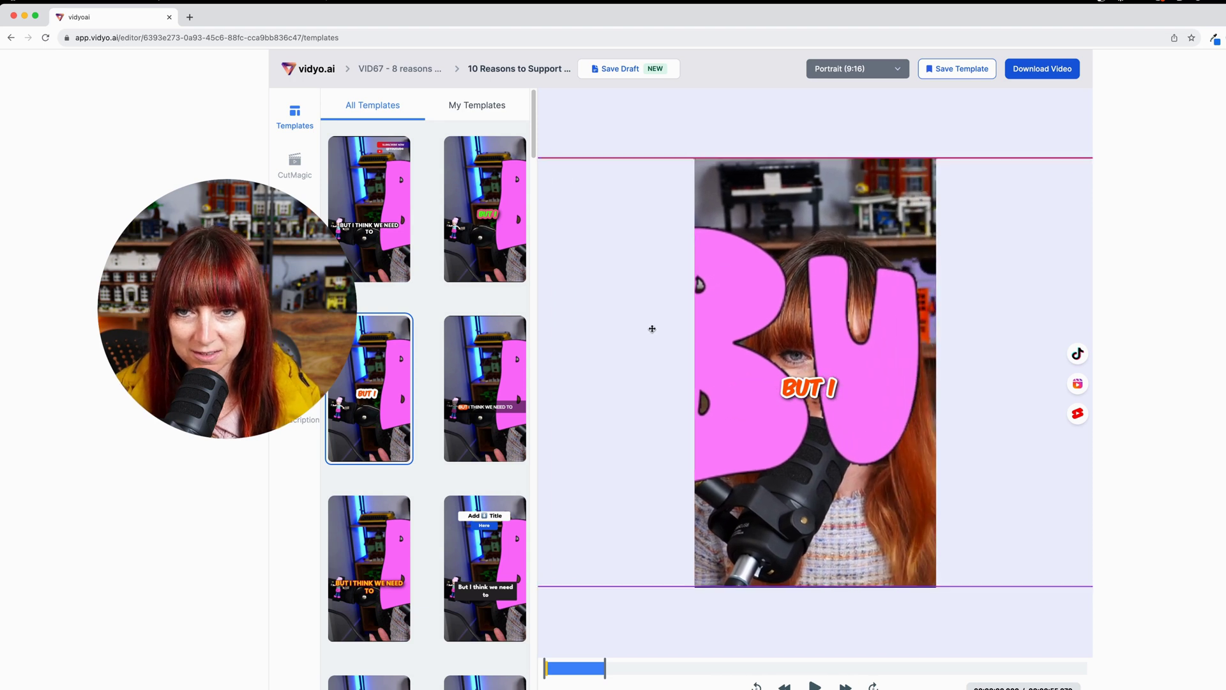
- Drag the caption lower on the video and play the preview to check it
{"action": "left_click", "coordinate": [810, 391]}
{"action": "left_click_drag", "start_coordinate": [813, 394], "coordinate": [817, 475]}
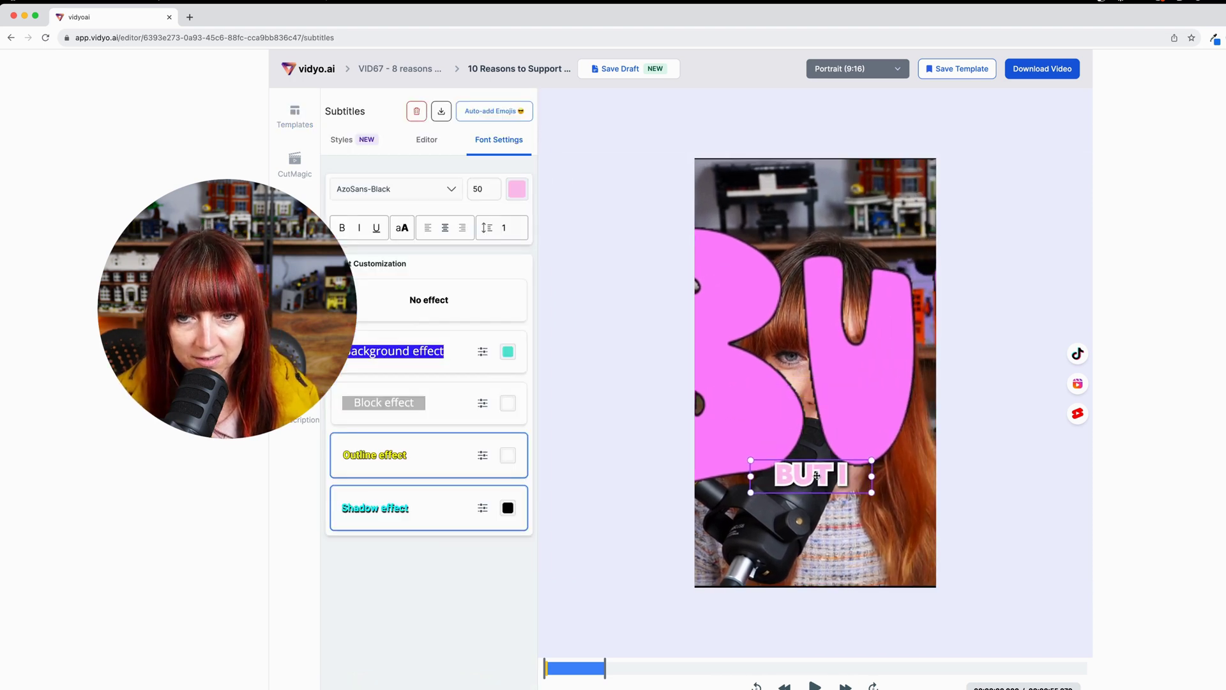
{"action": "left_click", "coordinate": [828, 381]}
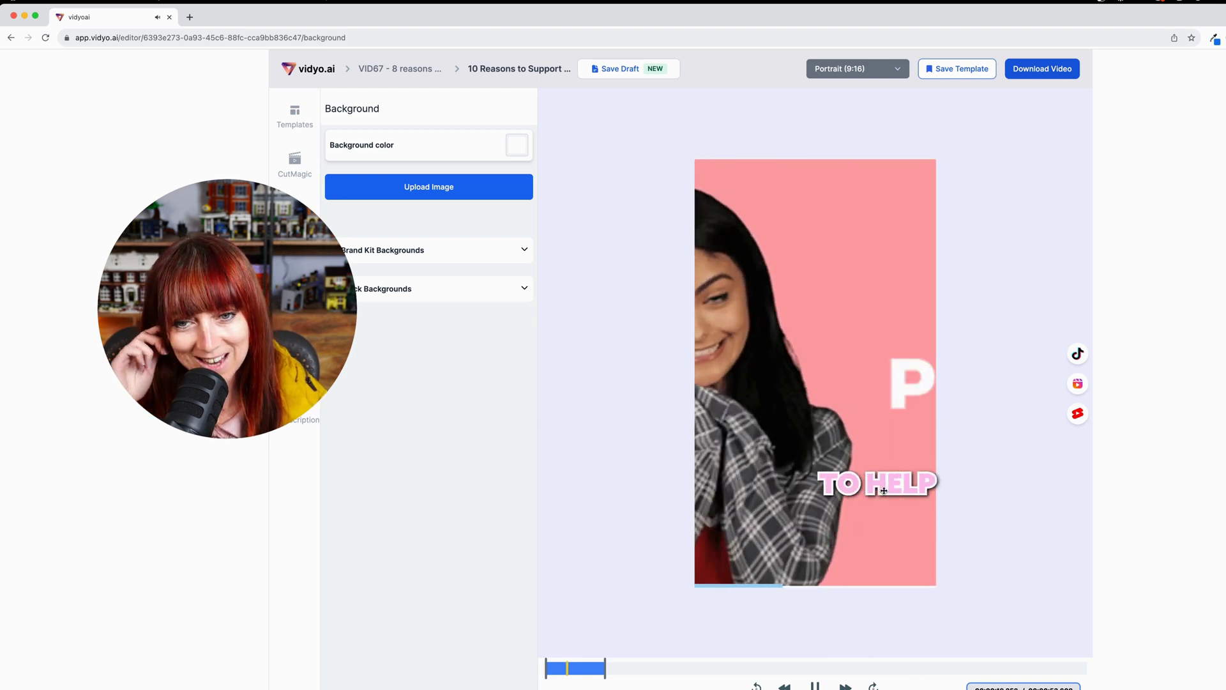
- Pause playback, show the subtitle Editor, and centre the YOUR PODCASTERS caption horizontally
{"action": "key", "text": "space"}
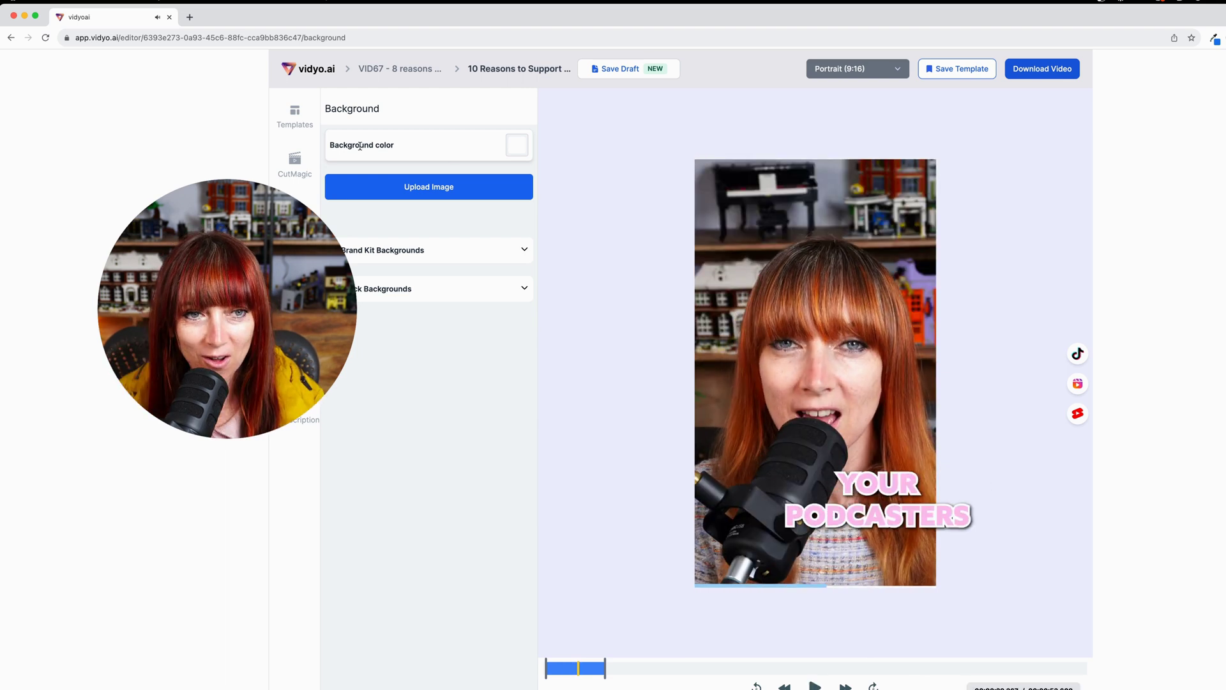
{"action": "left_click", "coordinate": [295, 115]}
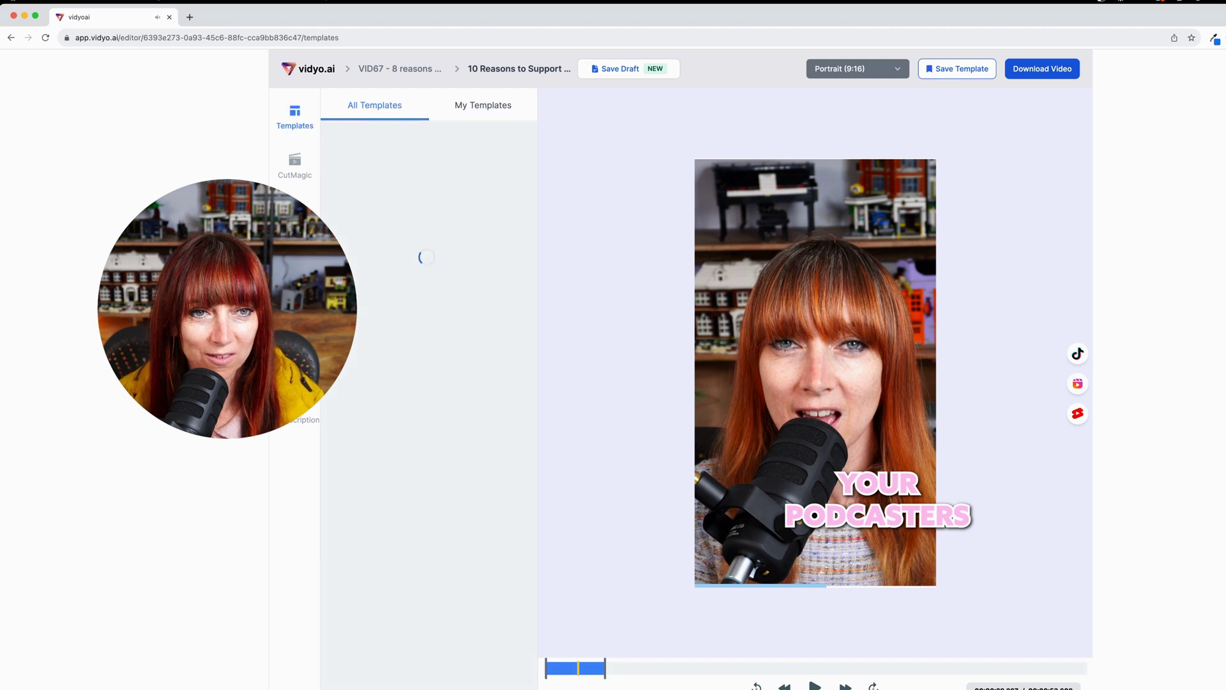
{"action": "left_click", "coordinate": [428, 140]}
{"action": "left_click", "coordinate": [852, 507]}
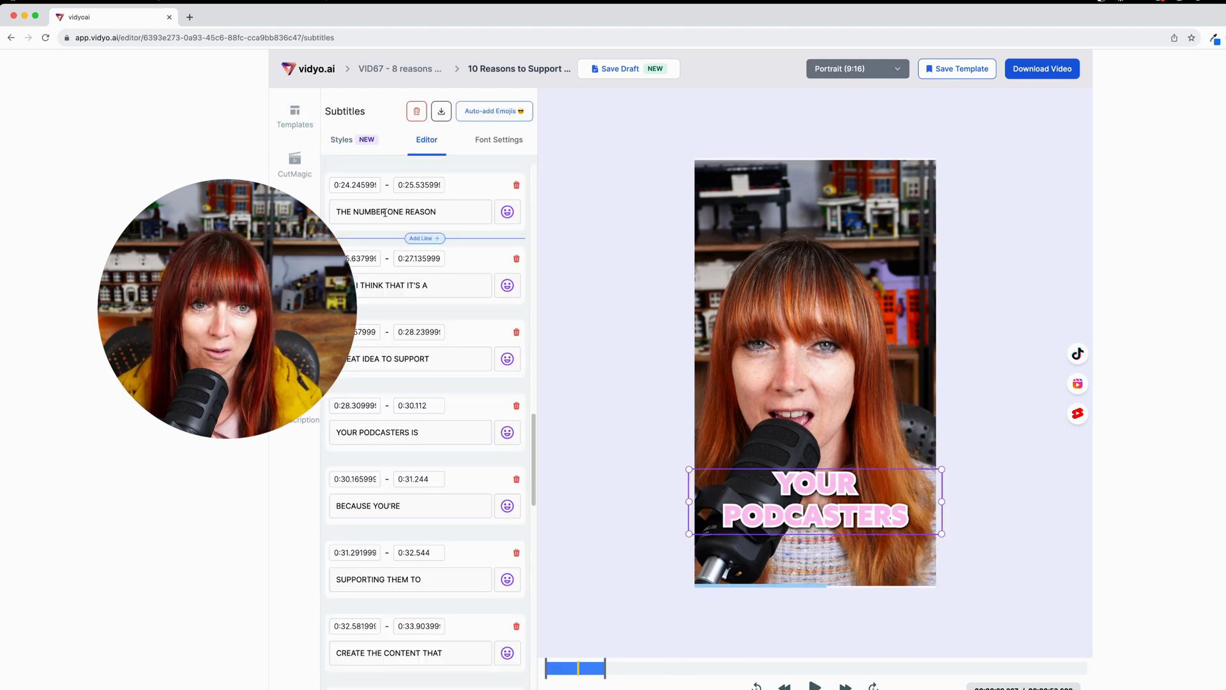
- Reduce the caption font size from 50 to 41 and auto-add emojis to the subtitles
{"action": "left_click", "coordinate": [499, 140]}
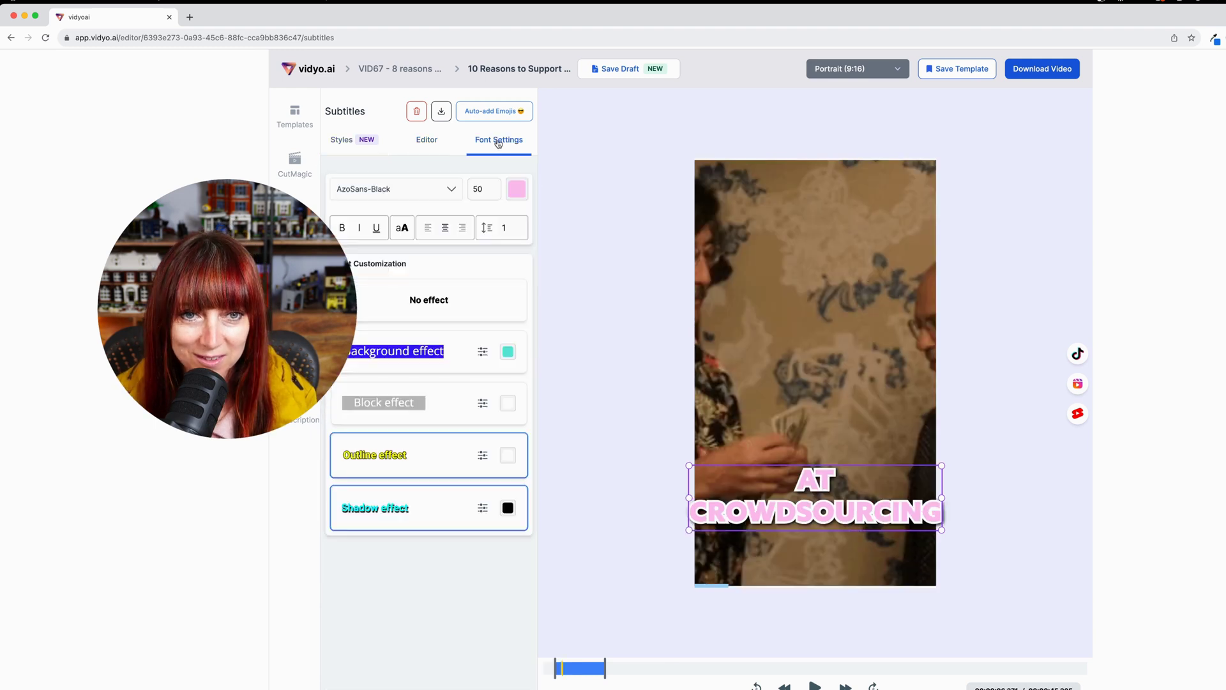
{"action": "left_click", "coordinate": [491, 192]}
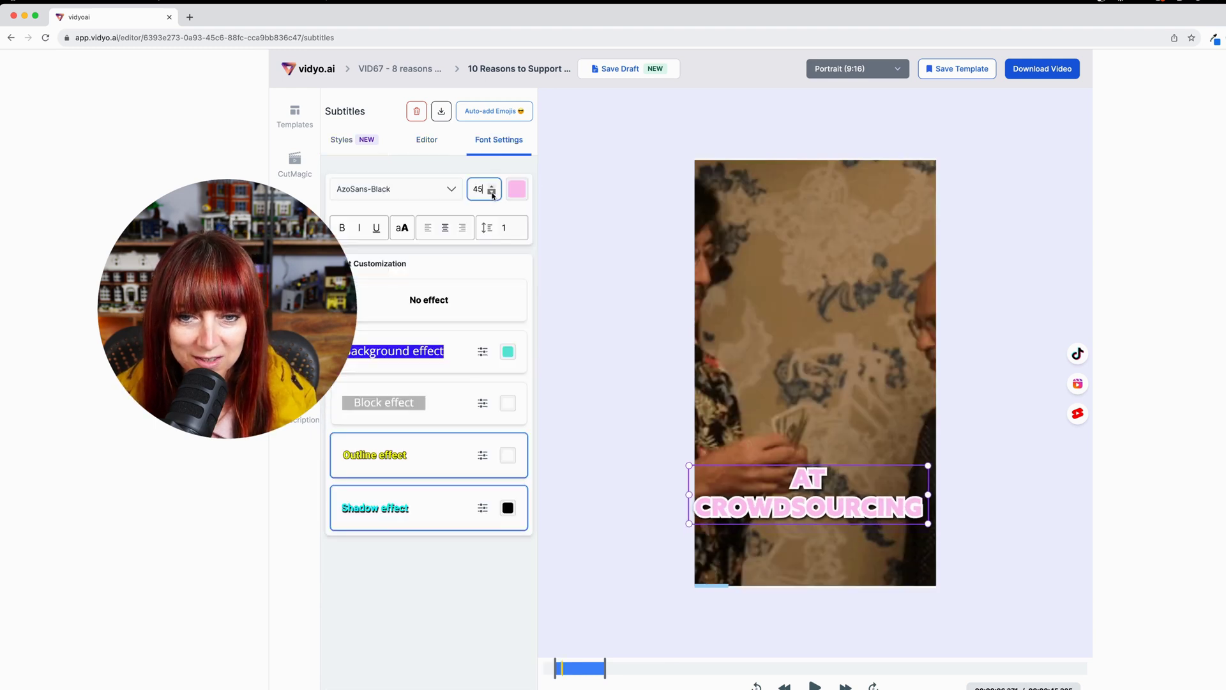
{"action": "left_click", "coordinate": [495, 112]}
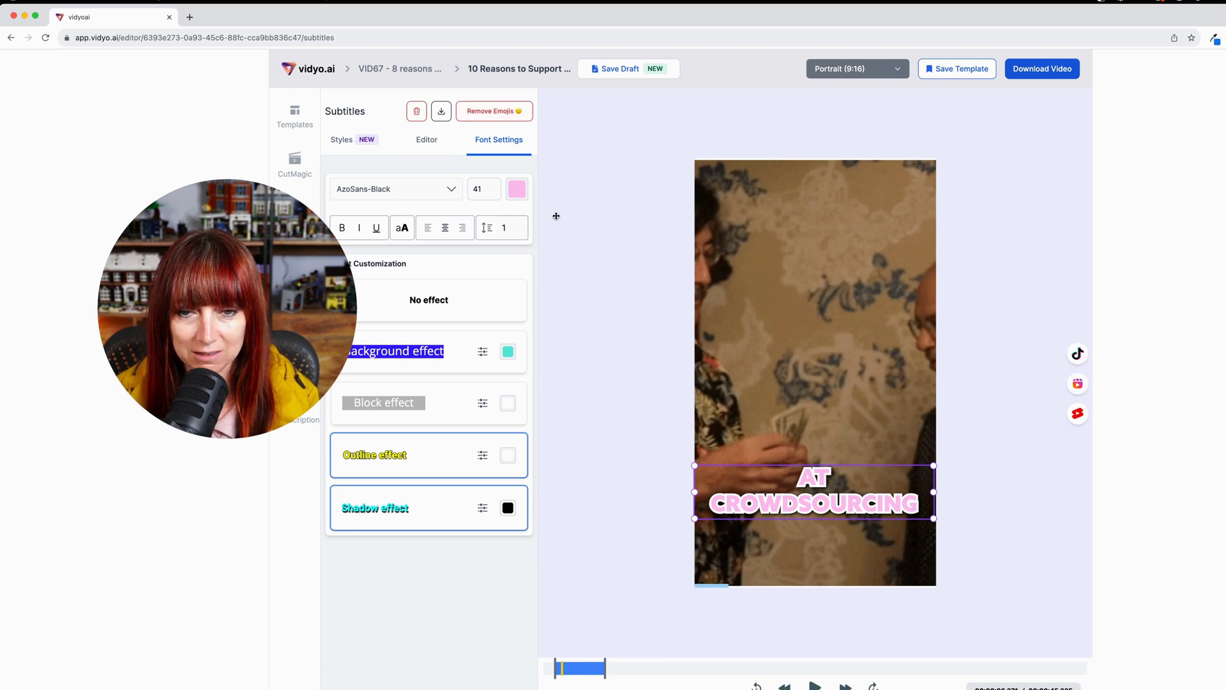
{"action": "left_click", "coordinate": [342, 141]}
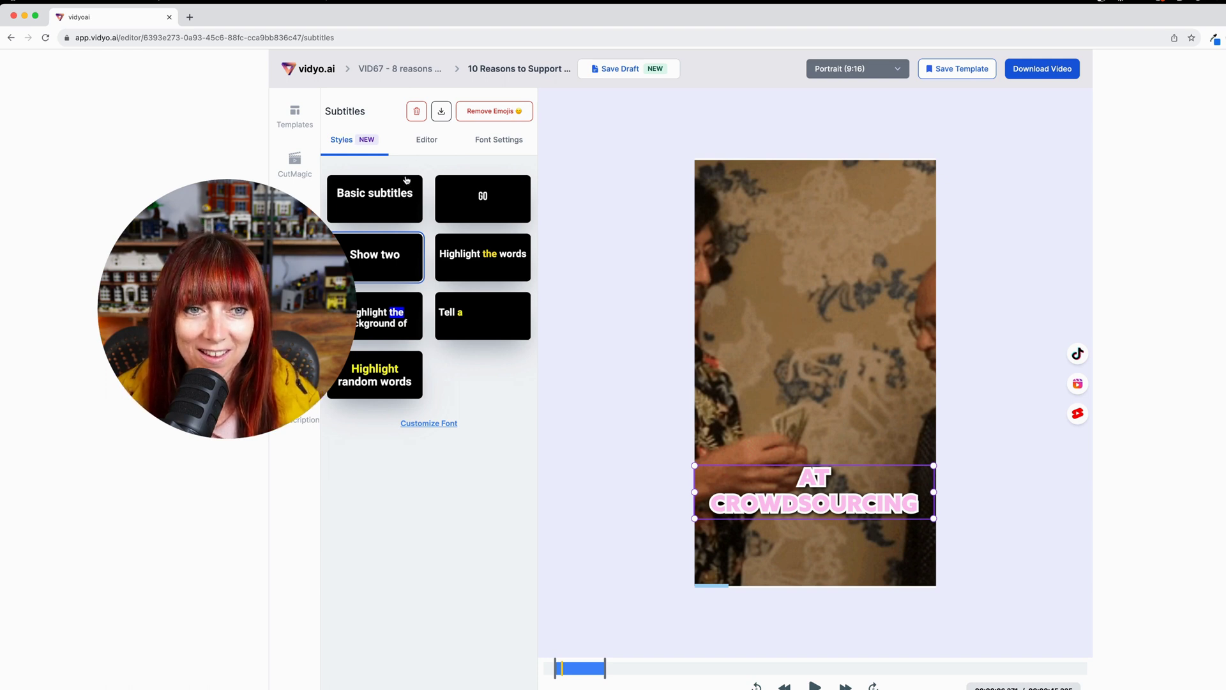
- Play the clip to review the emoji-filled subtitles, then remove all the emojis
{"action": "left_click", "coordinate": [426, 139]}
{"action": "key", "text": "space"}
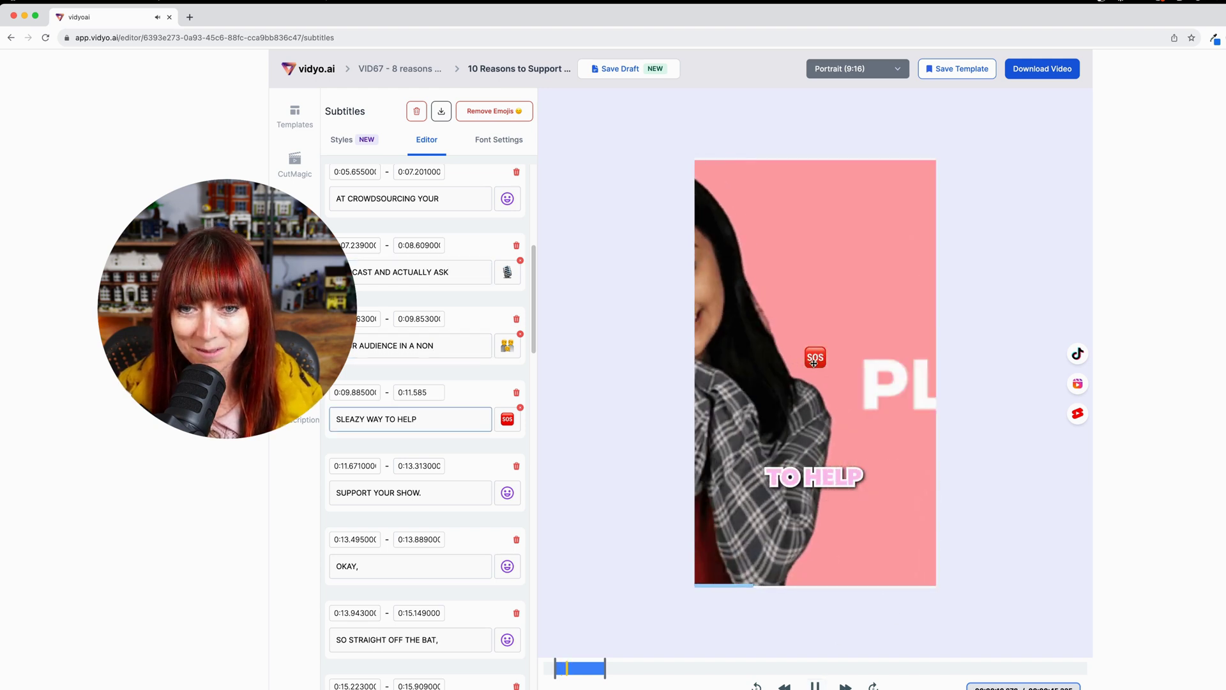
{"action": "left_click", "coordinate": [816, 686]}
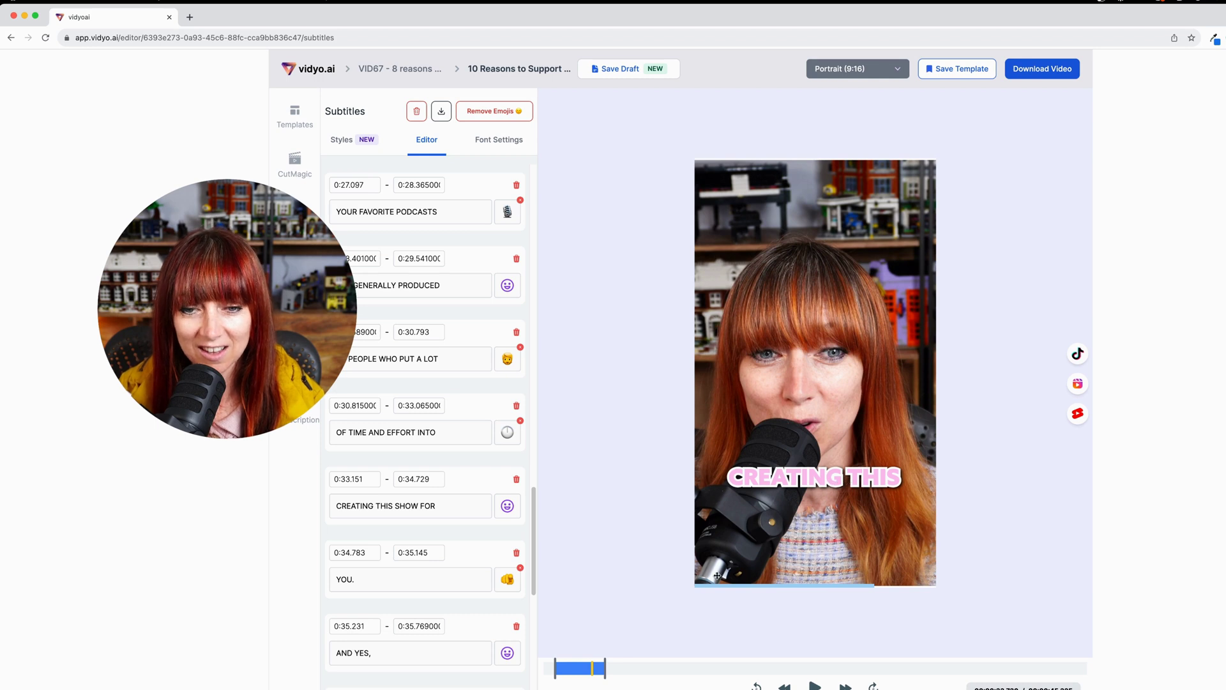
{"action": "left_click", "coordinate": [501, 112]}
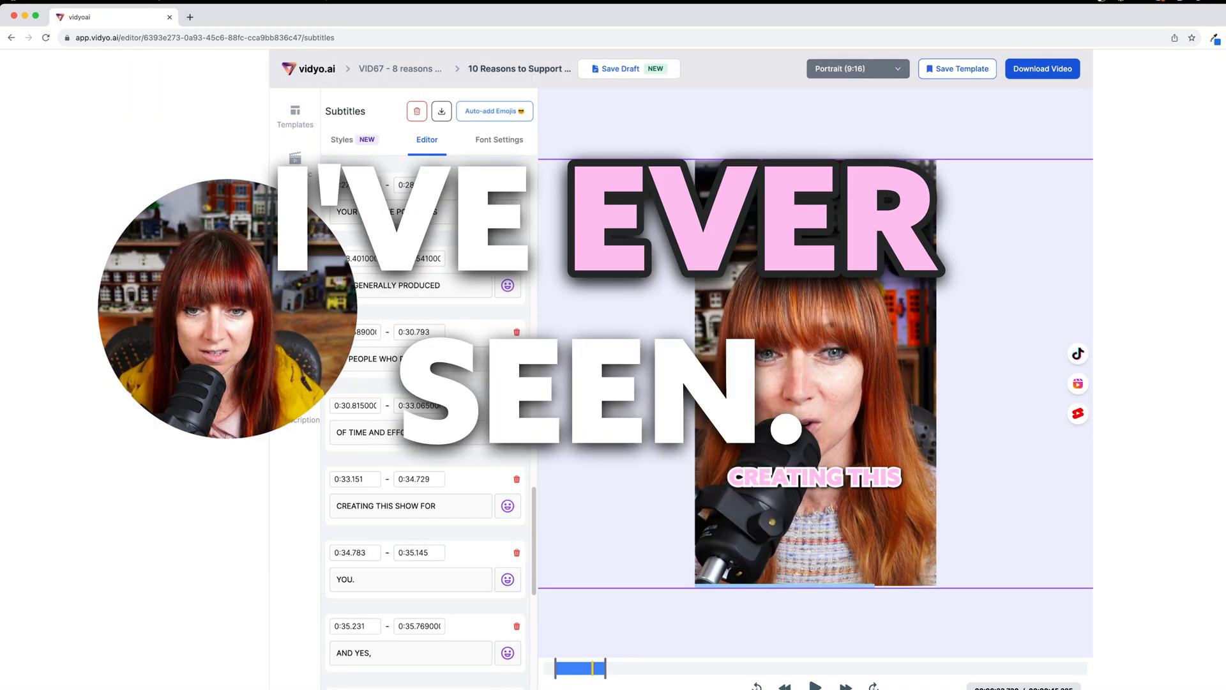
{"action": "left_click", "coordinate": [295, 115]}
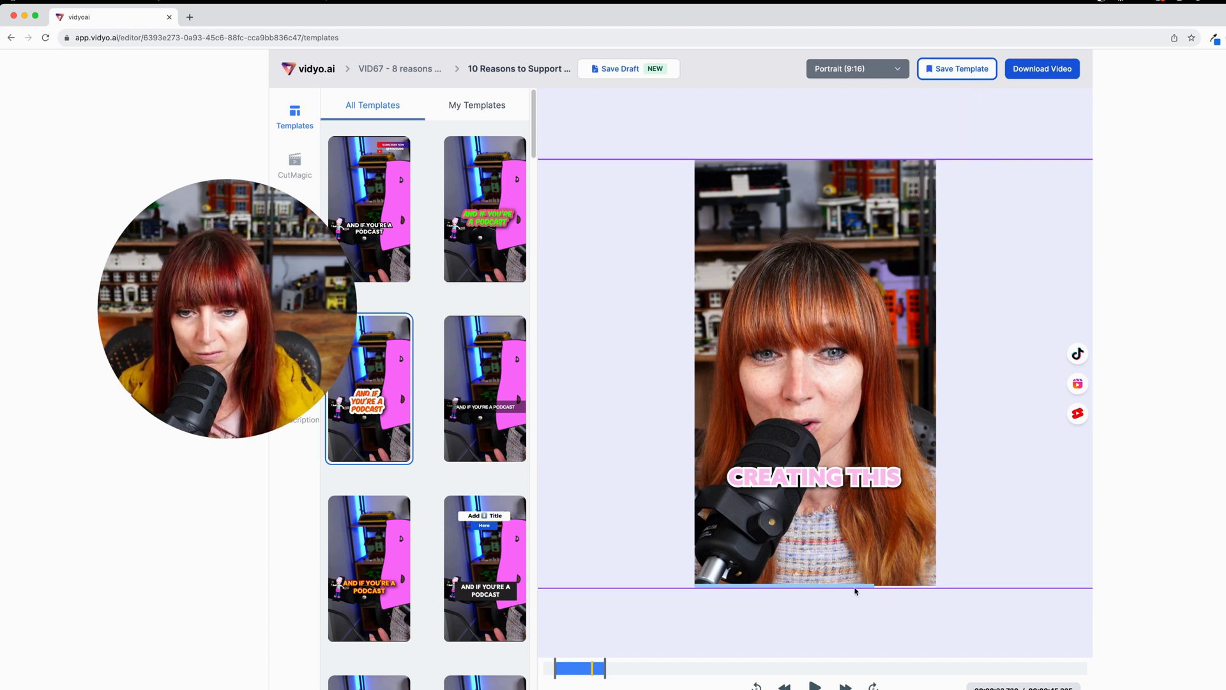
- Export the edited short at 720p
{"action": "left_click", "coordinate": [1028, 78]}
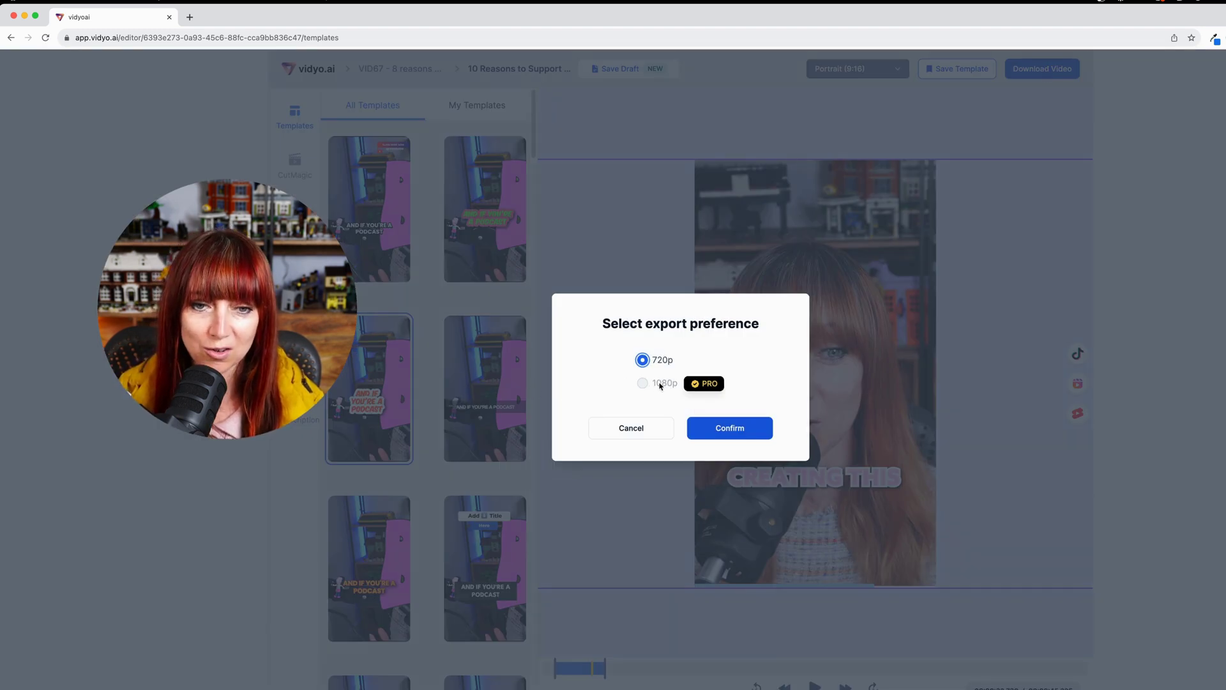
{"action": "left_click", "coordinate": [737, 430]}
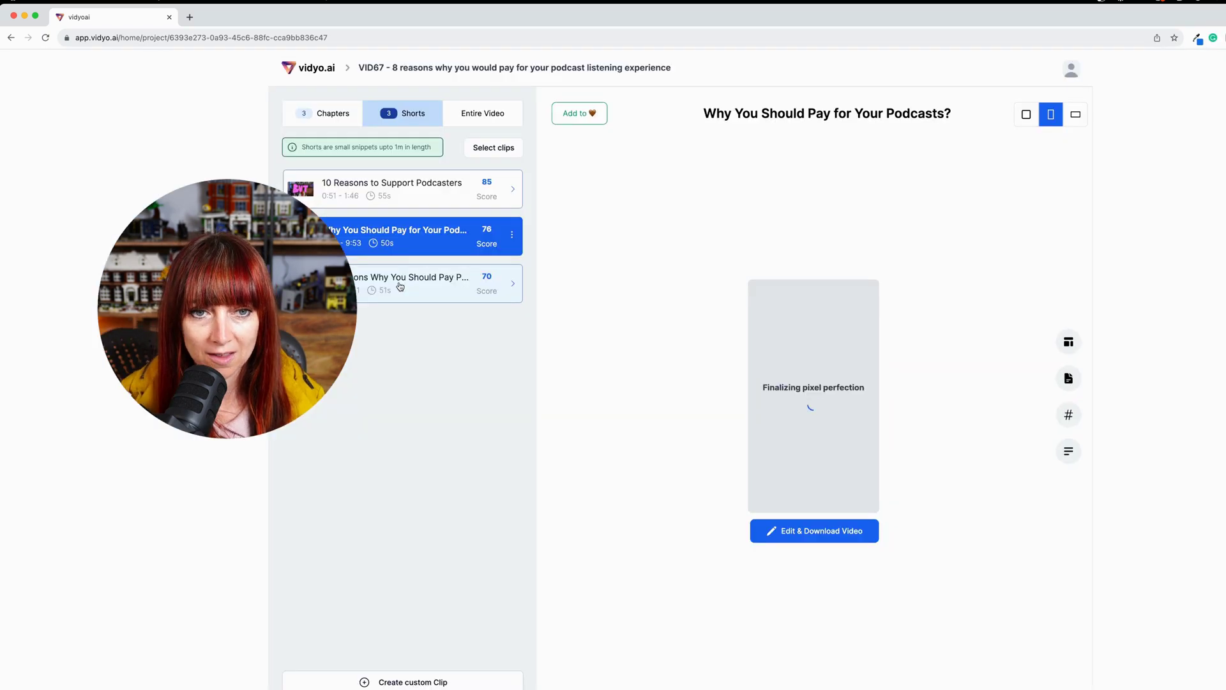
- Select the third short, '10 Reasons Why You Should Pay Podcast Creators', and open it for editing
{"action": "left_click", "coordinate": [400, 286]}
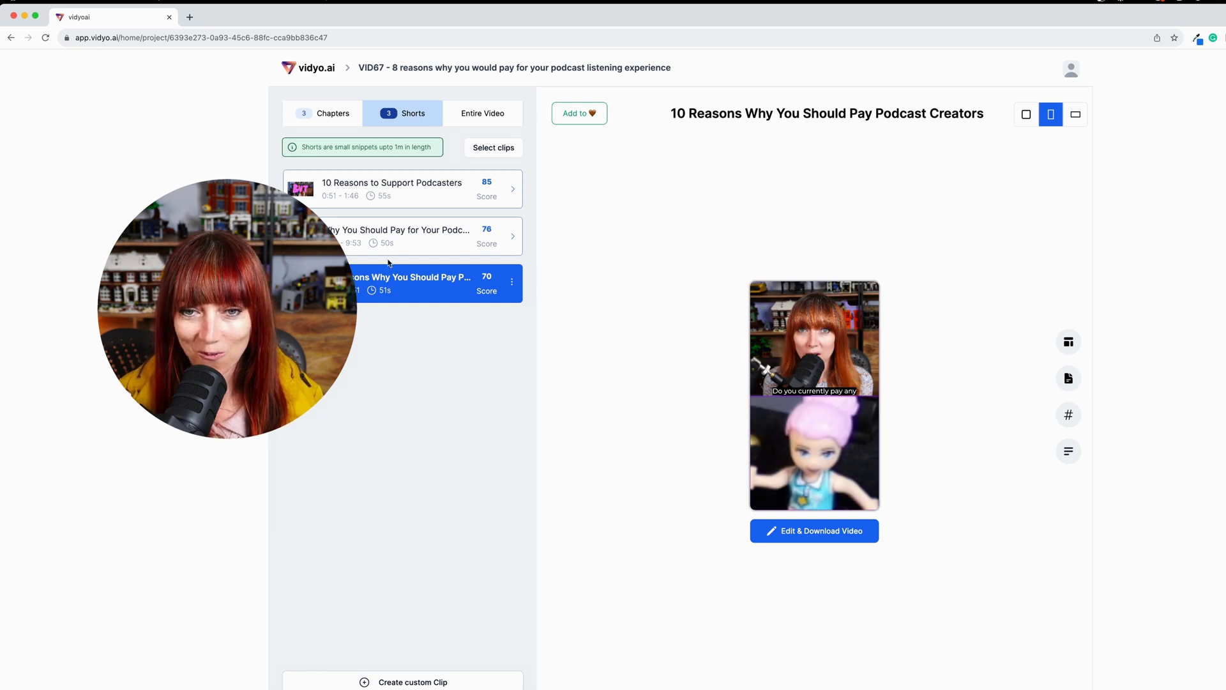
{"action": "mouse_move", "coordinate": [789, 437]}
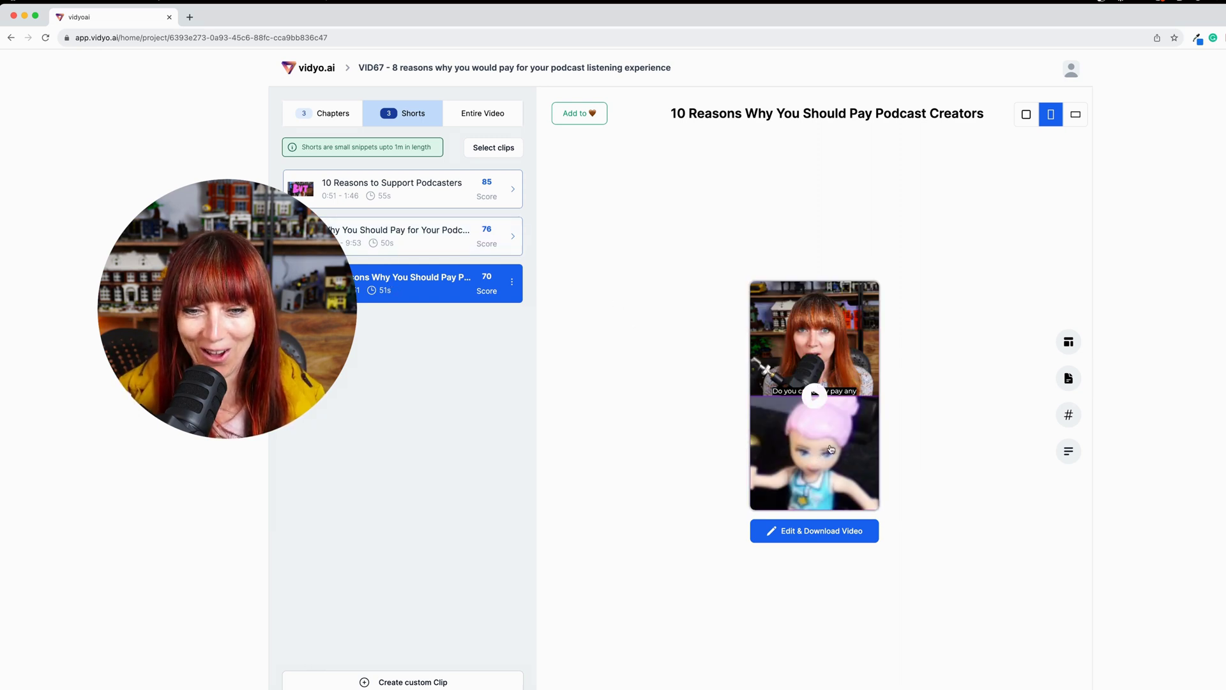
{"action": "left_click", "coordinate": [810, 534]}
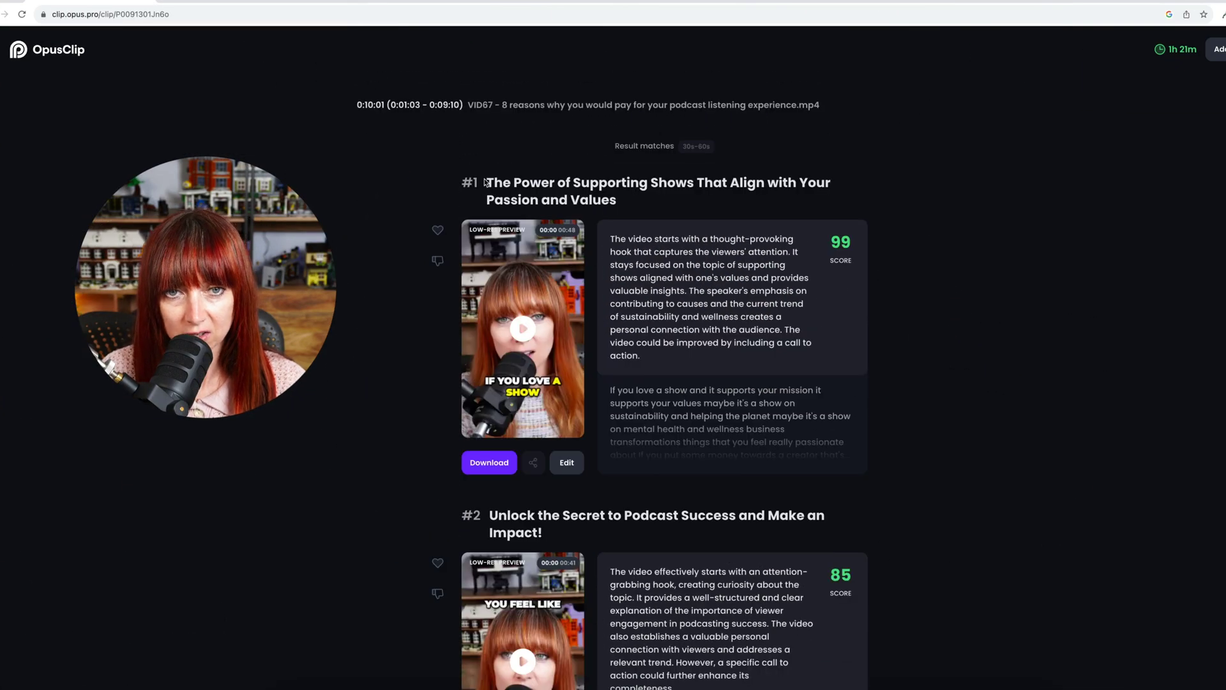
- Open the #1 clip, 'The Power of Supporting Shows That Align with Your Passion and Values', for editing
{"action": "mouse_move", "coordinate": [841, 242]}
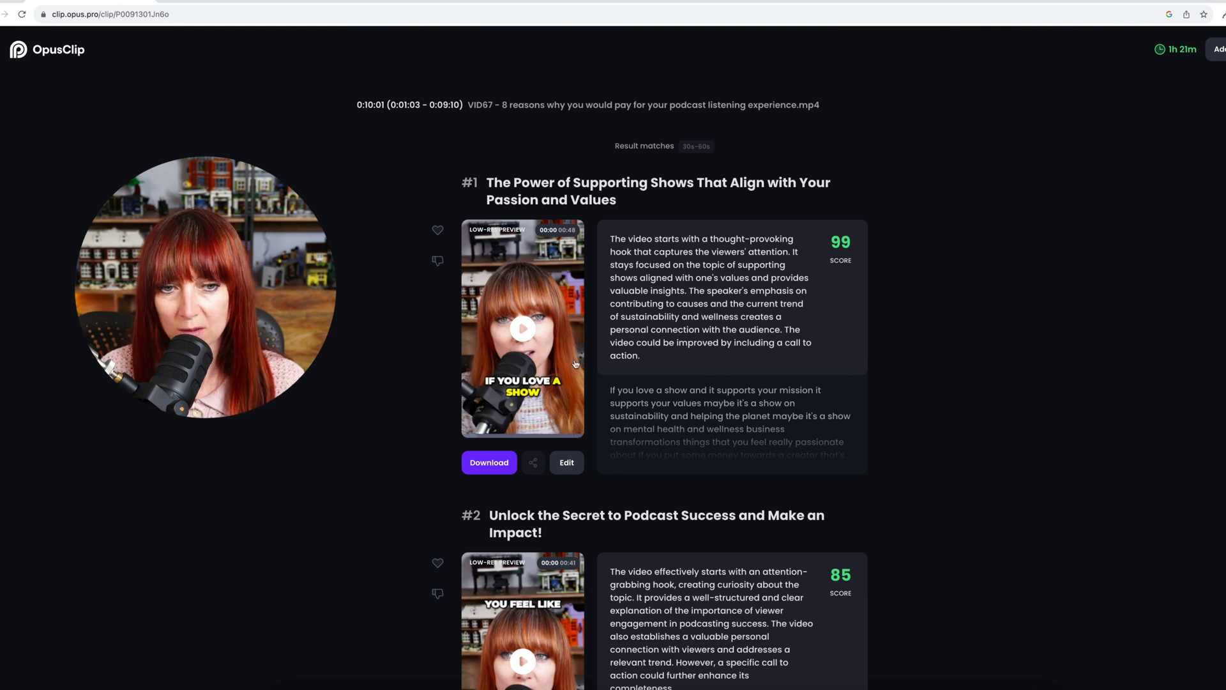
{"action": "left_click", "coordinate": [566, 462]}
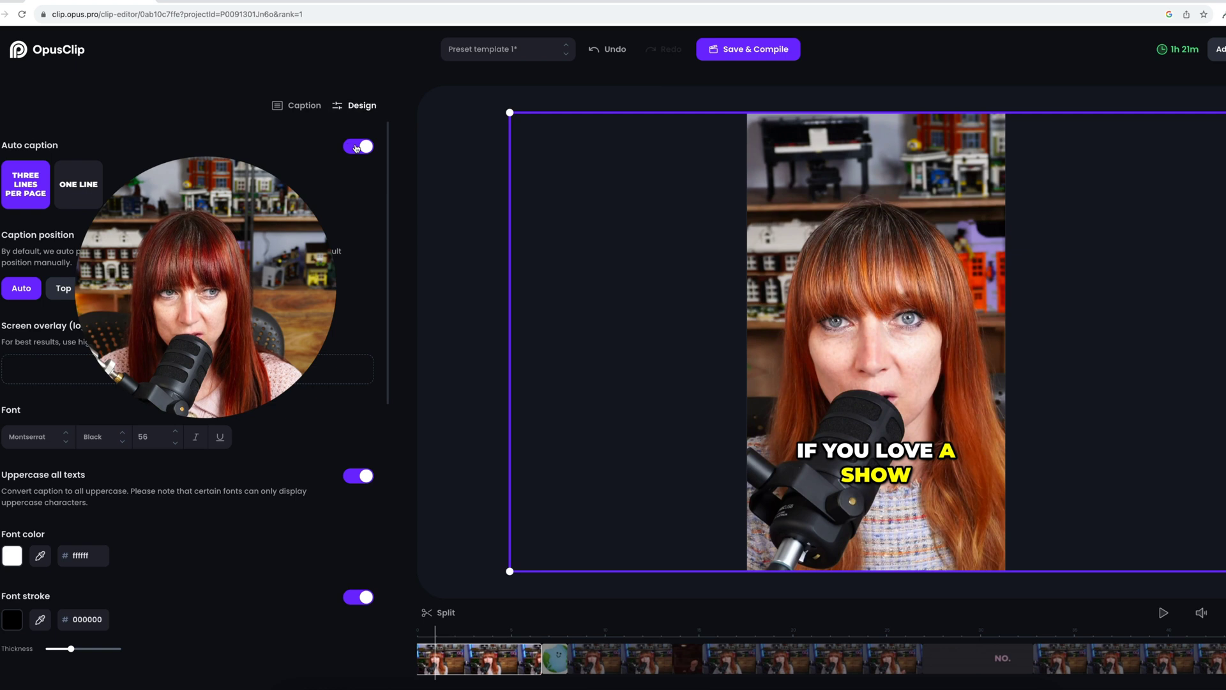
- Keep three caption lines per page and switch the caption font from Montserrat to The bold font, Regular weight
{"action": "left_click", "coordinate": [78, 185]}
{"action": "left_click", "coordinate": [25, 186]}
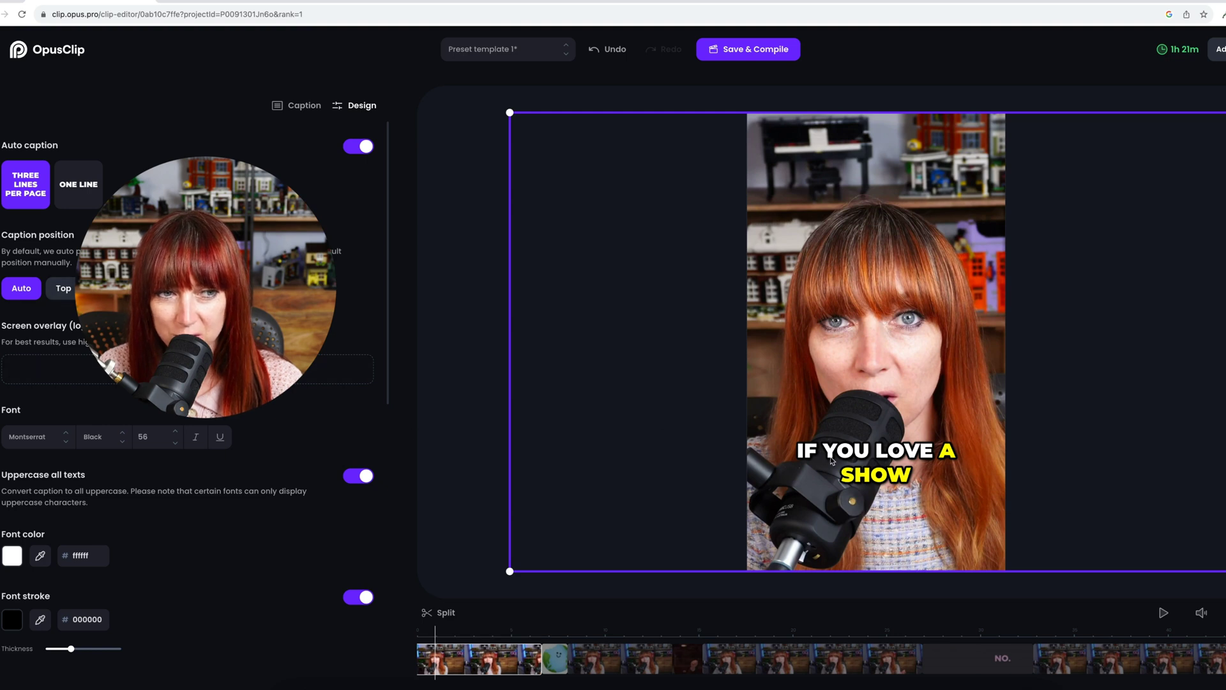
{"action": "scroll", "coordinate": [46, 439], "scroll_direction": "down", "scroll_amount": 1}
{"action": "left_click", "coordinate": [46, 440]}
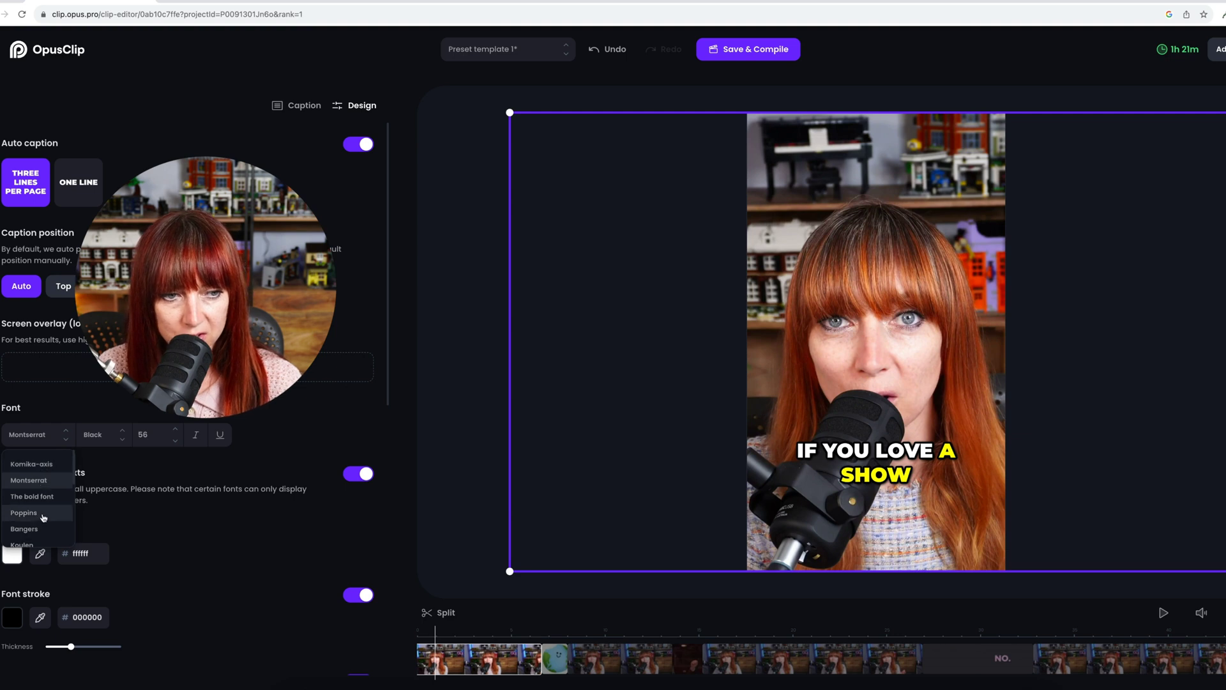
{"action": "scroll", "coordinate": [43, 519], "scroll_direction": "down", "scroll_amount": 5}
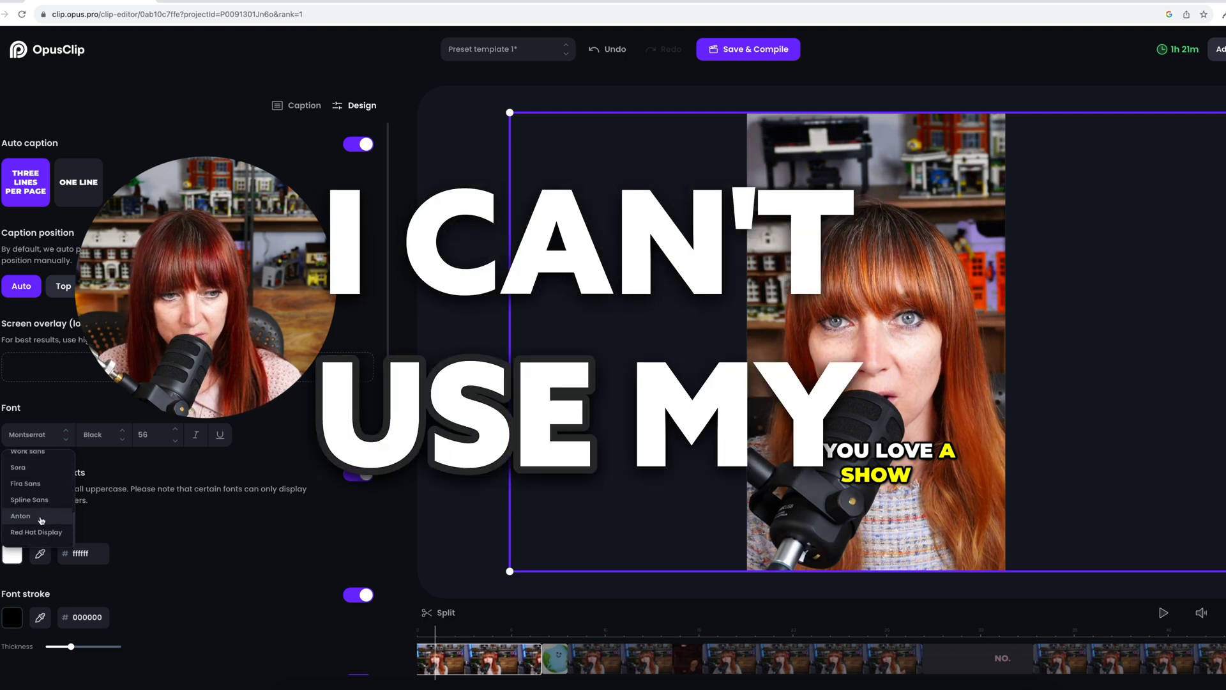
{"action": "scroll", "coordinate": [38, 498], "scroll_direction": "up", "scroll_amount": 3}
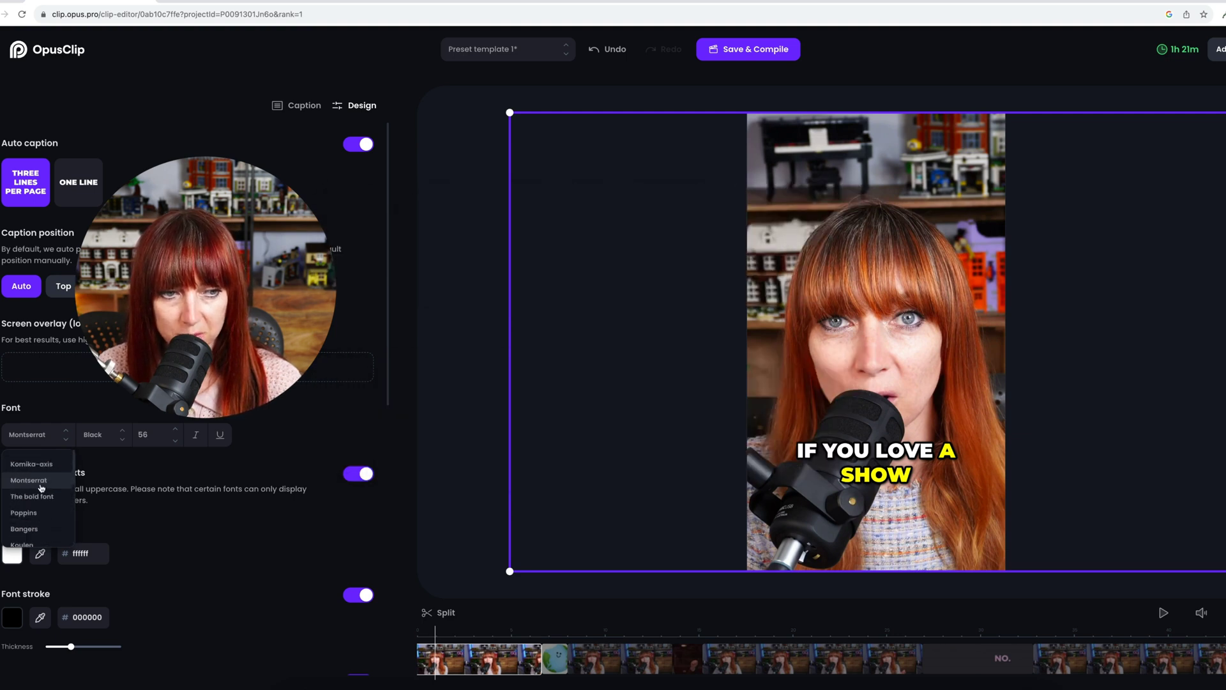
{"action": "left_click", "coordinate": [42, 486]}
{"action": "left_click", "coordinate": [122, 439]}
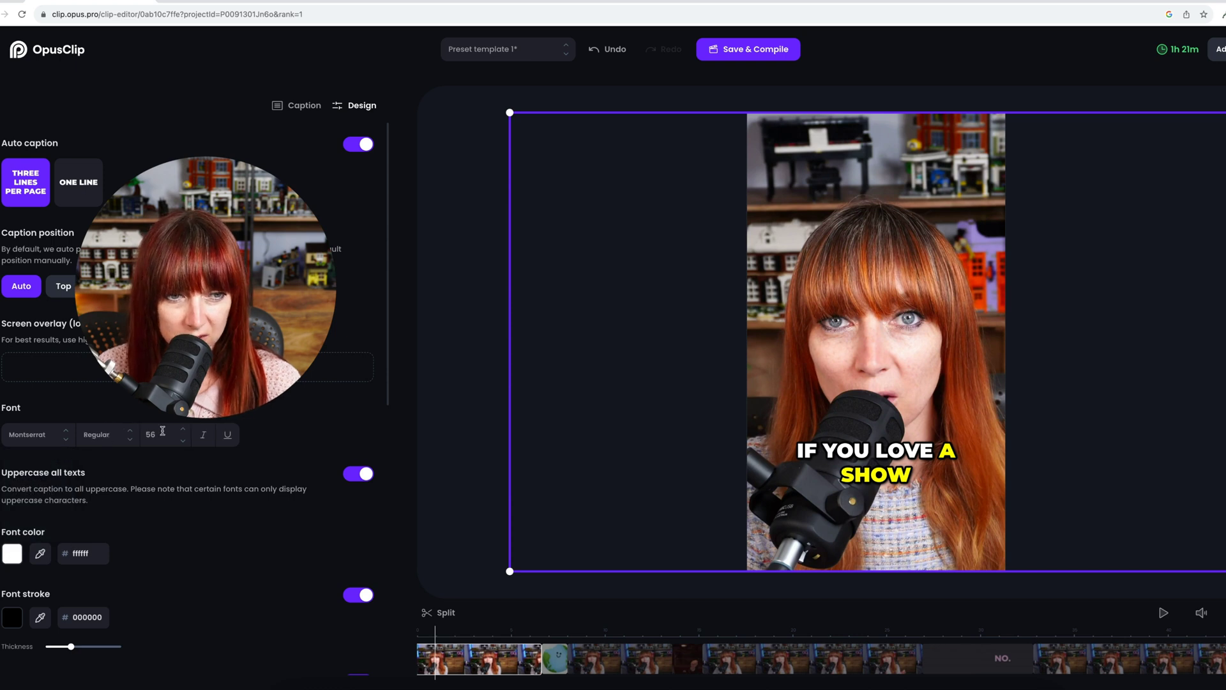
{"action": "left_click", "coordinate": [44, 436]}
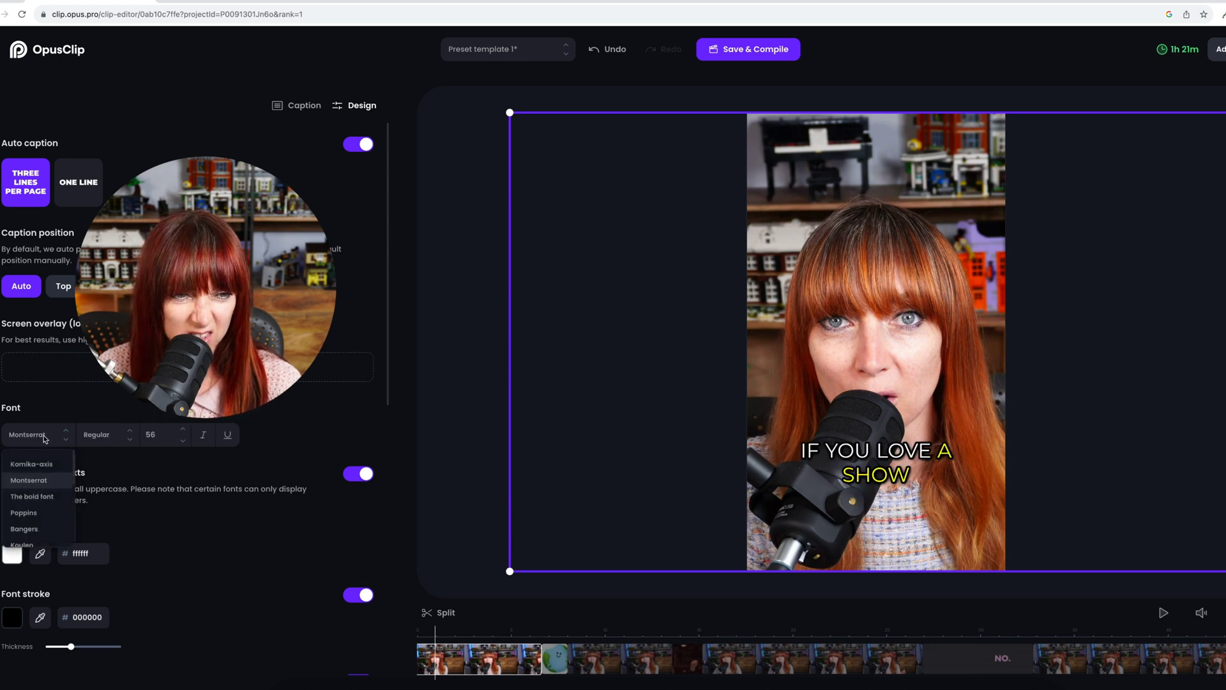
{"action": "left_click", "coordinate": [34, 498]}
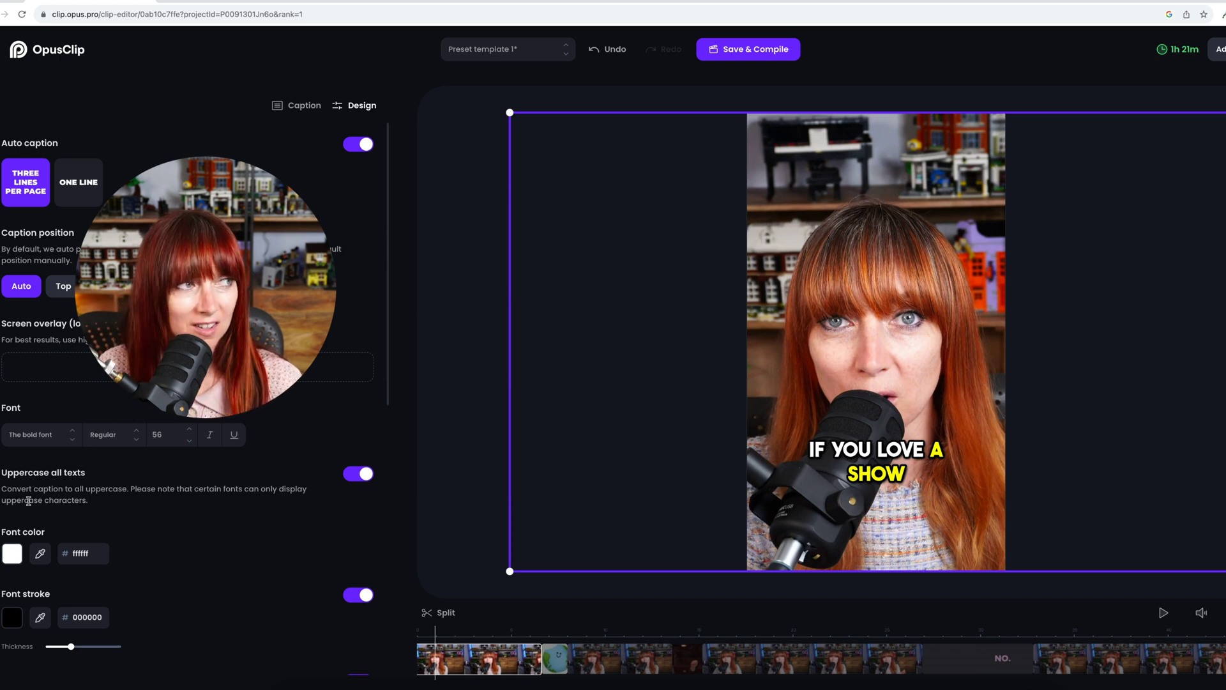
{"action": "scroll", "coordinate": [28, 501], "scroll_direction": "down", "scroll_amount": 8}
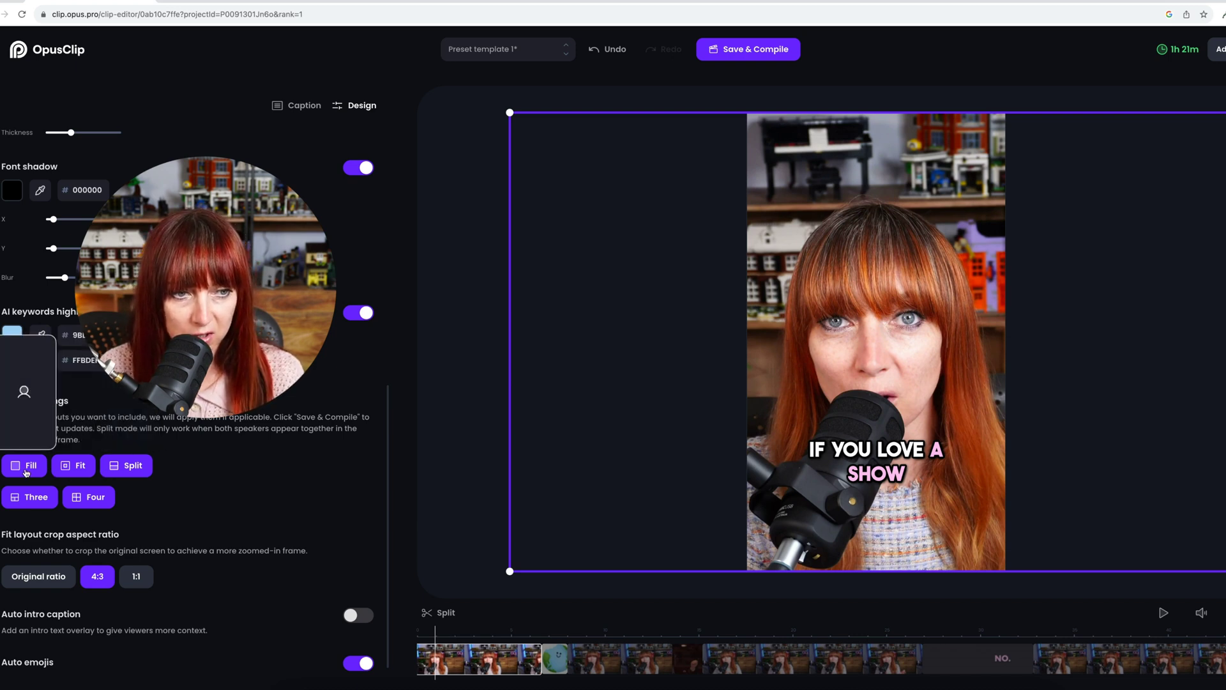
- Look over the Design panel's shadow and layout settings, then show the Caption transcript
{"action": "scroll", "coordinate": [362, 653], "scroll_direction": "down", "scroll_amount": 1}
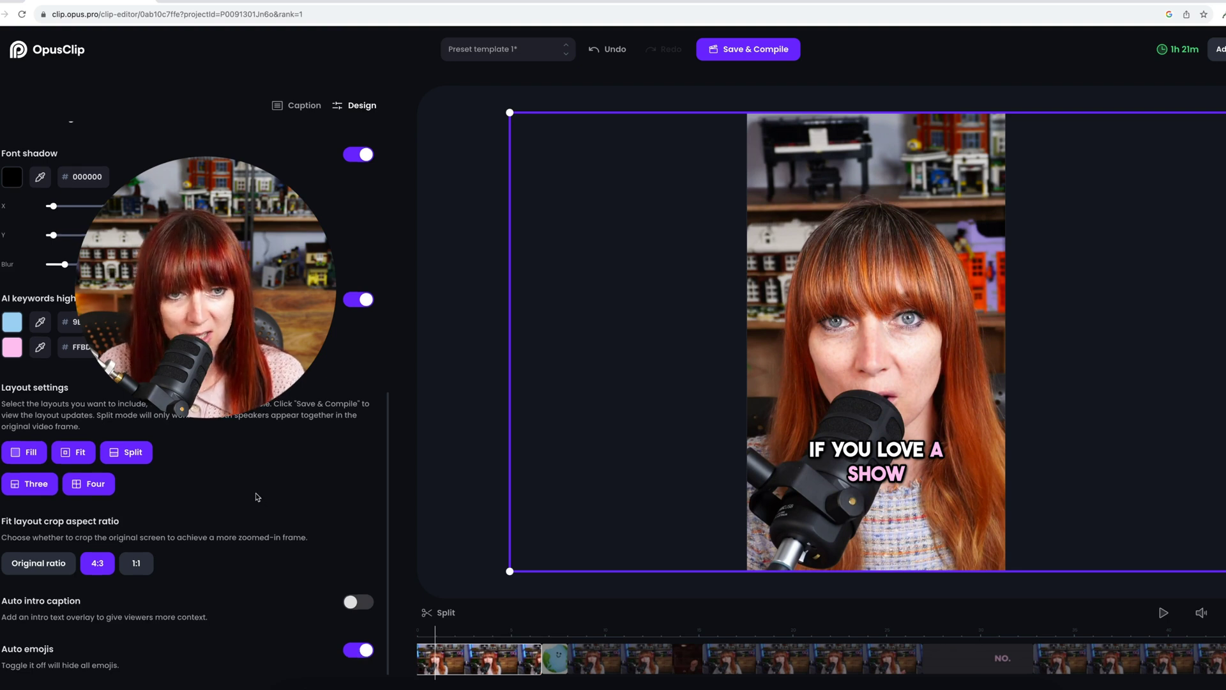
{"action": "scroll", "coordinate": [256, 496], "scroll_direction": "up", "scroll_amount": 3}
{"action": "scroll", "coordinate": [256, 496], "scroll_direction": "up", "scroll_amount": 6}
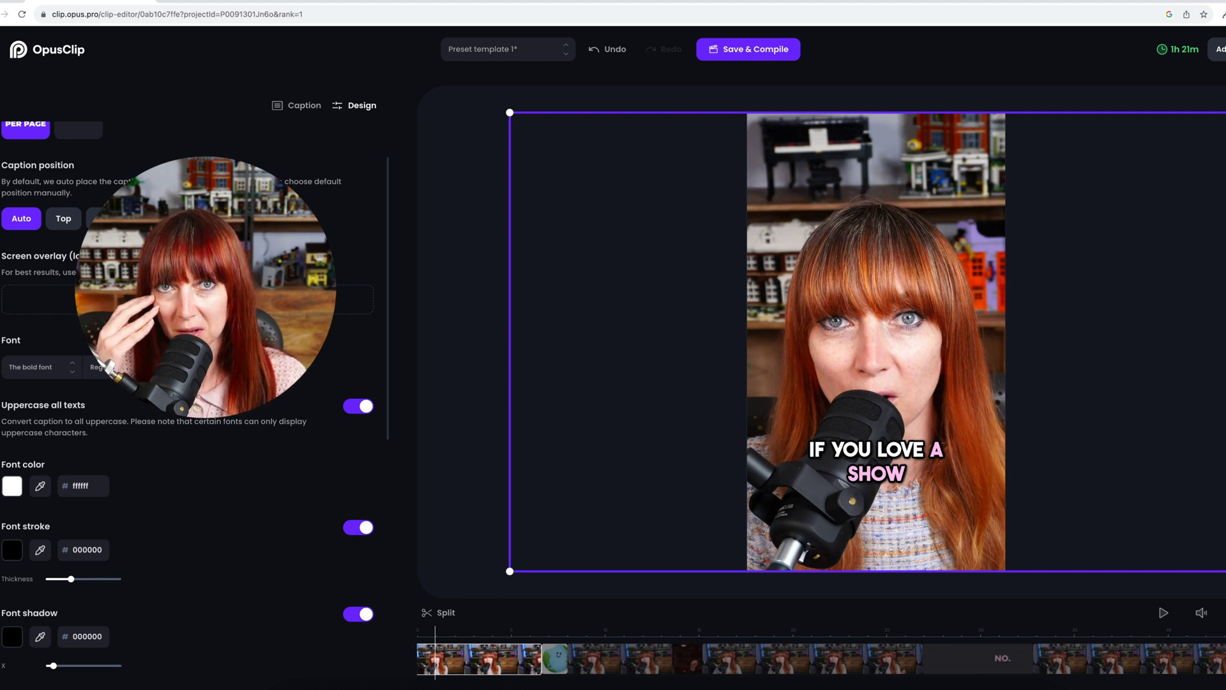
{"action": "left_click", "coordinate": [297, 105]}
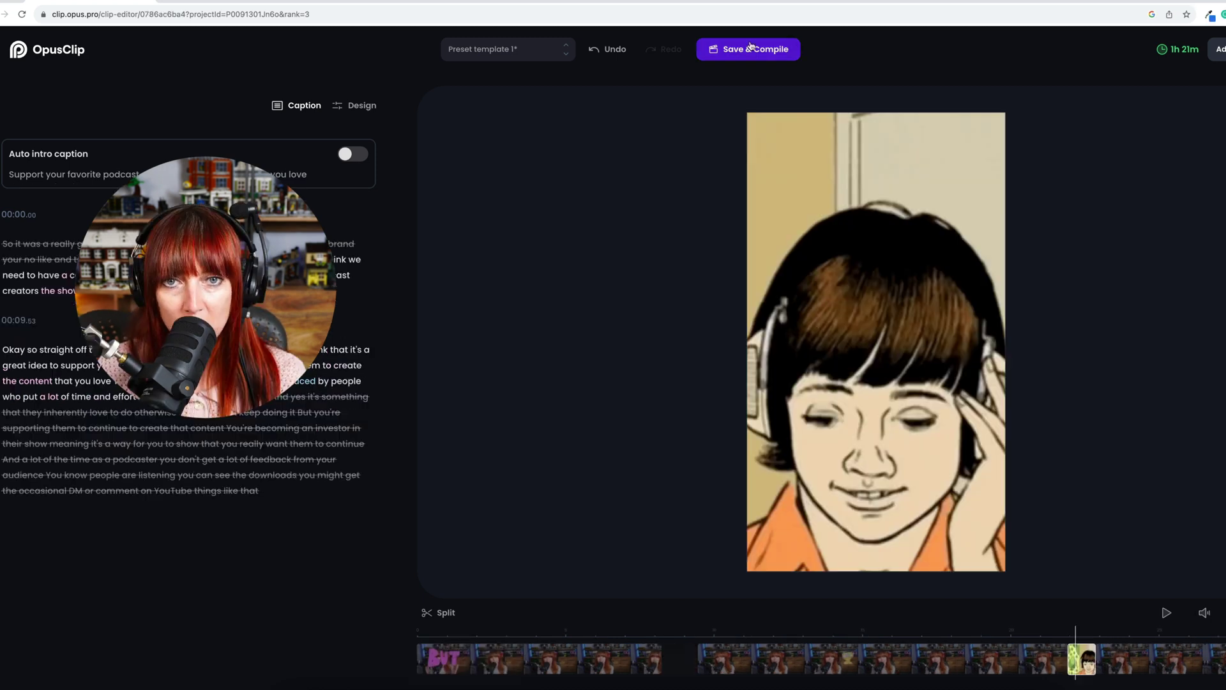
- Save and compile the #3 illustrated headphone clip with its restyled captions
{"action": "left_click", "coordinate": [748, 49]}
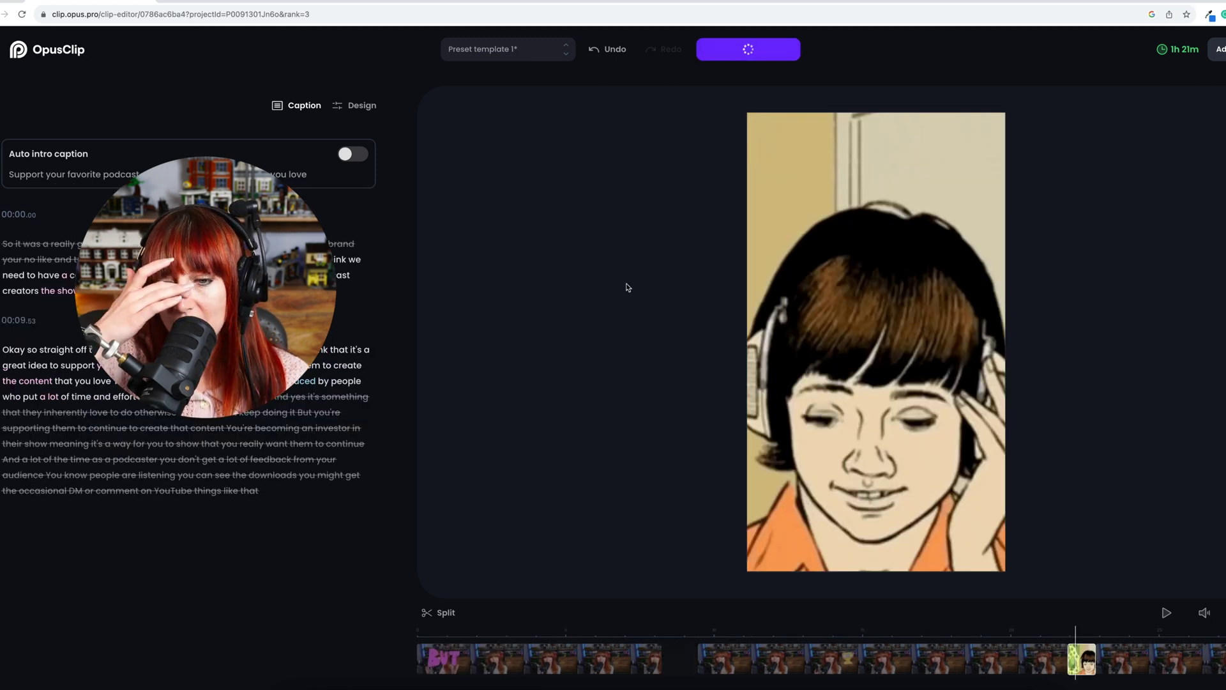